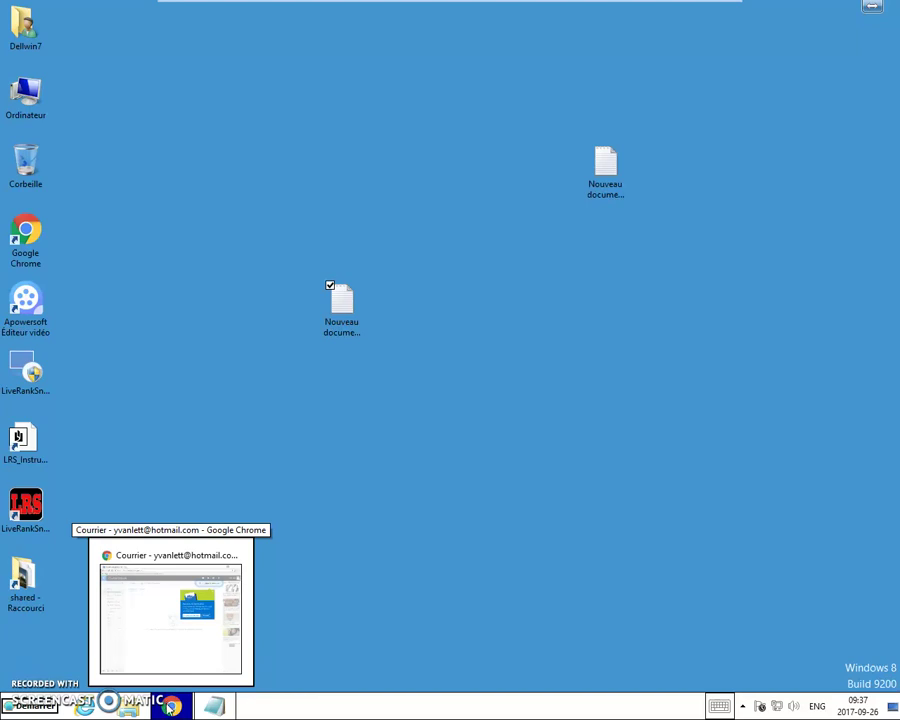
Switch to the Outlook mailbox in Chrome, dismiss the beta version offer, and open Word Online from the Microsoft app launcher
click(195, 600)
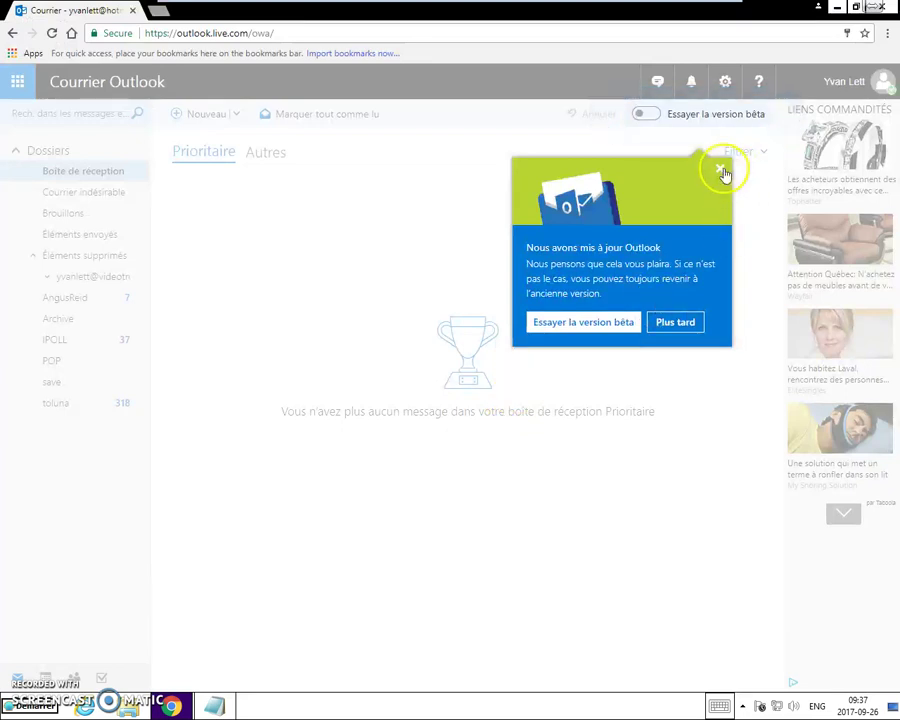
click(663, 366)
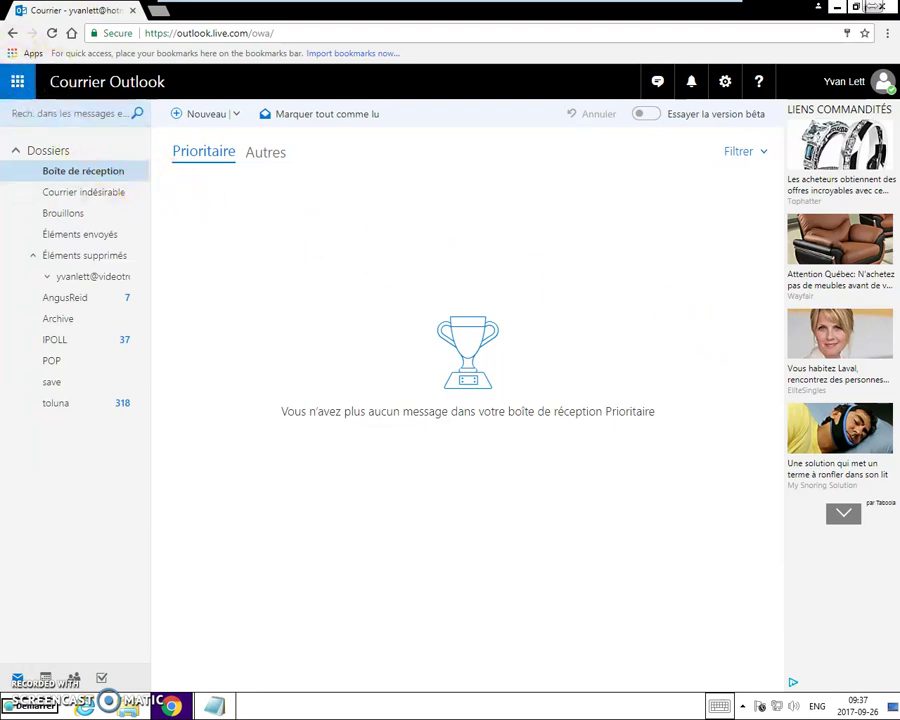
click(17, 84)
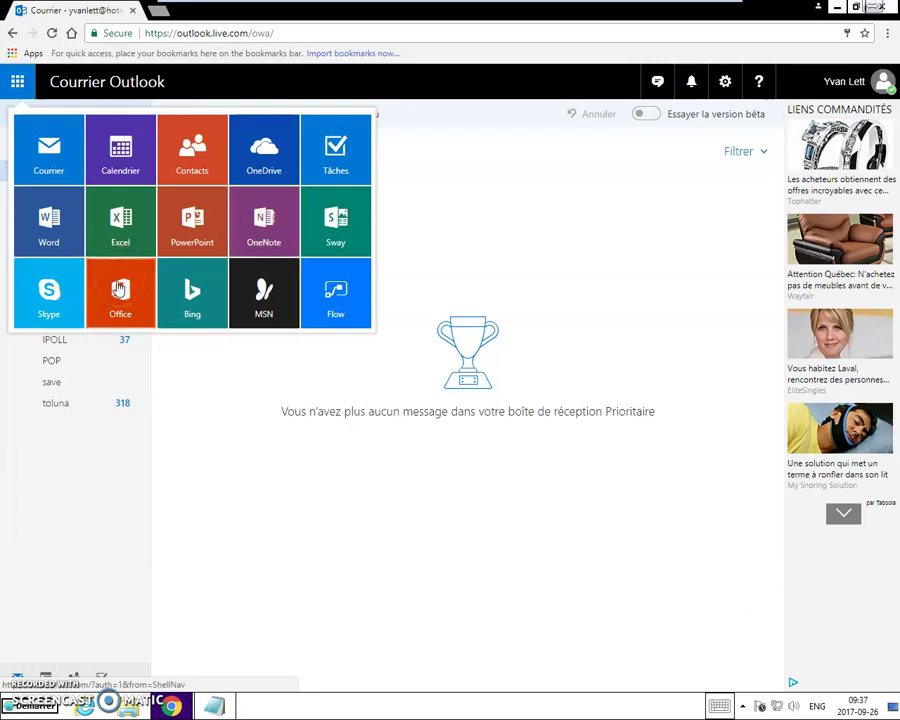
click(50, 231)
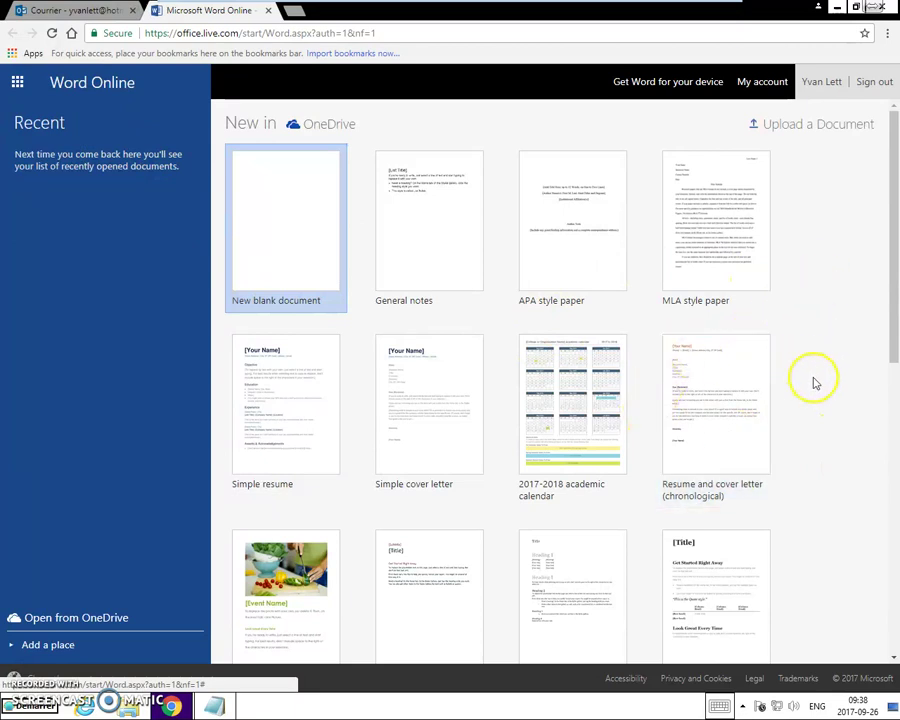
Look through the document templates offered on the Word Online start page
scroll(818, 384, down, 3)
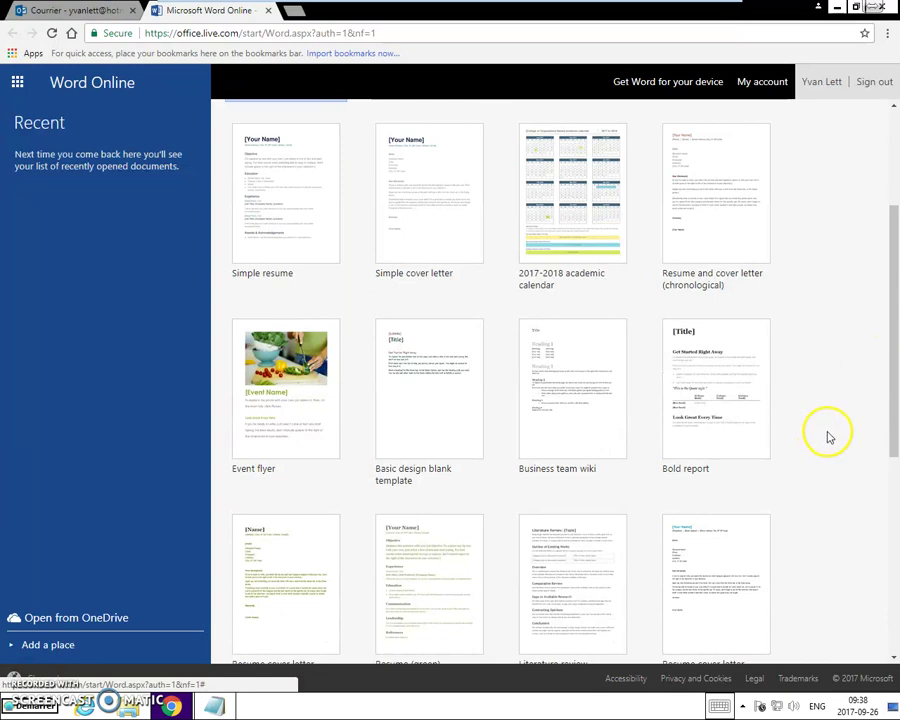
scroll(548, 518, down, 2)
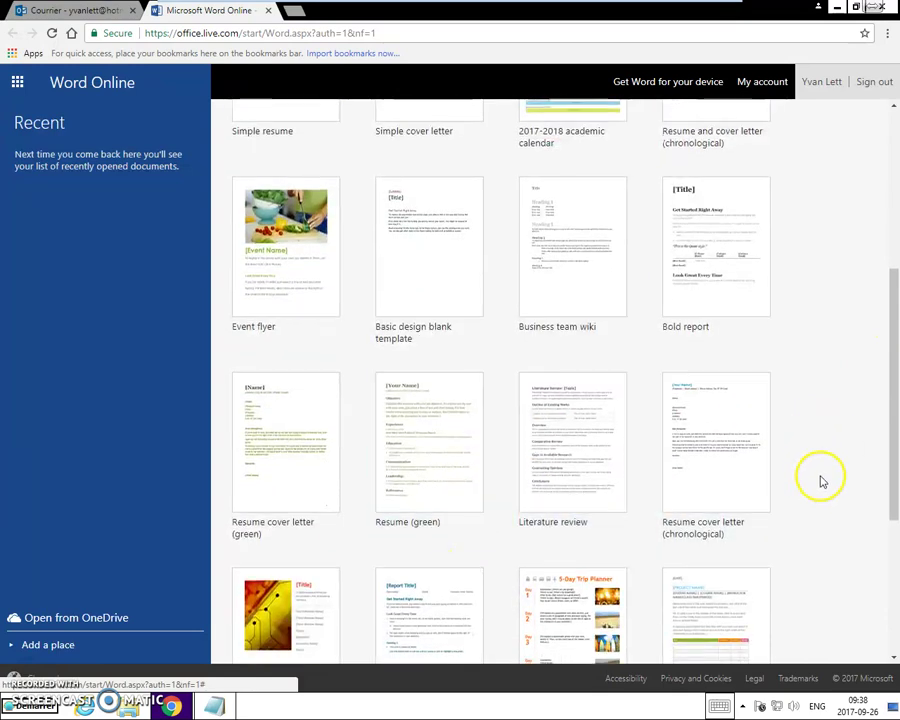
scroll(830, 466, up, 5)
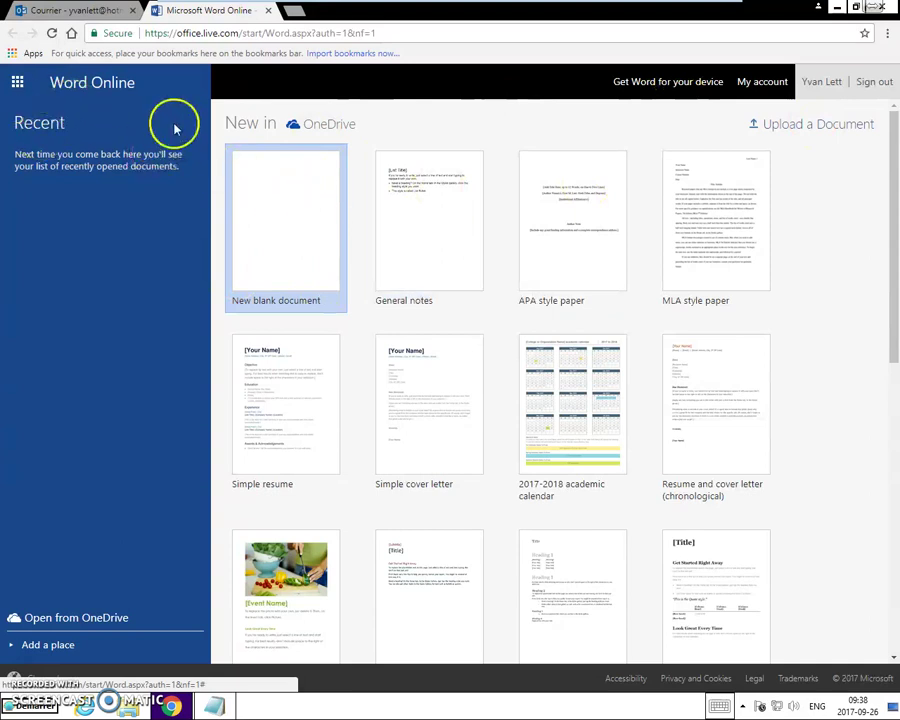
click(538, 374)
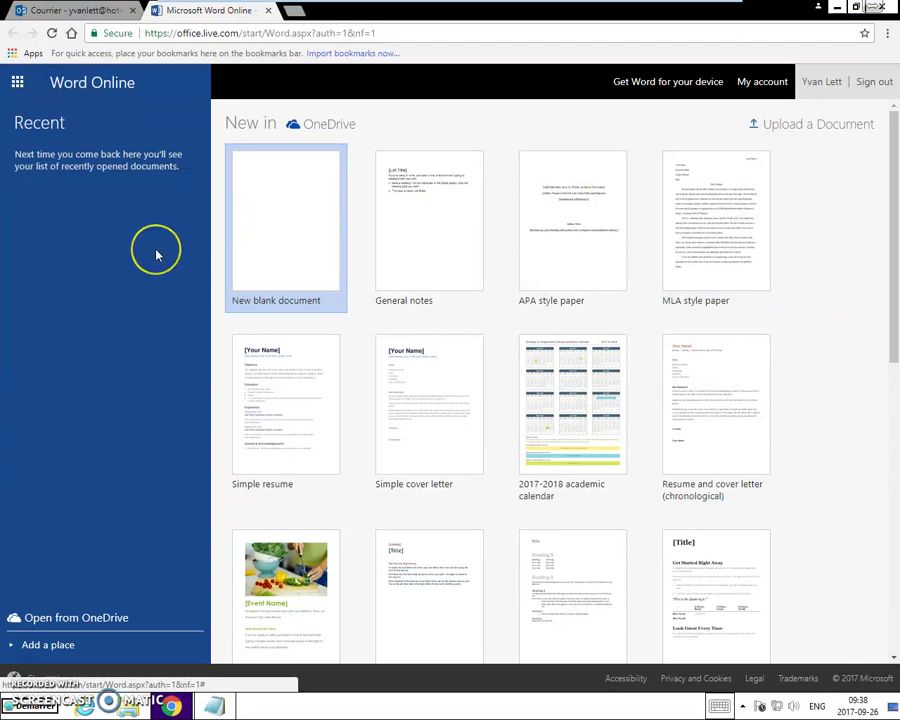
click(105, 15)
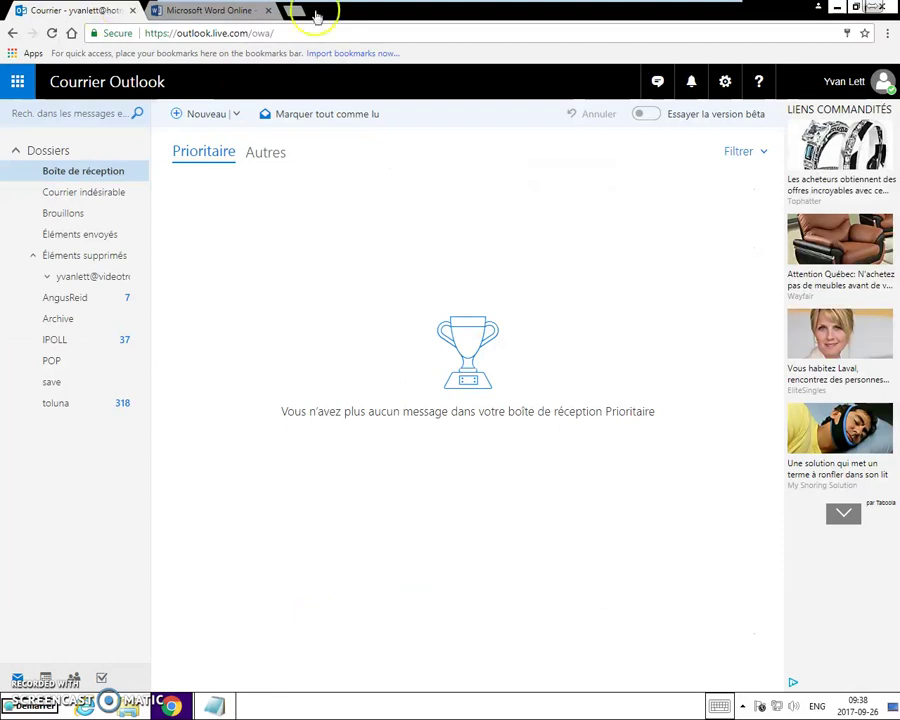
click(236, 17)
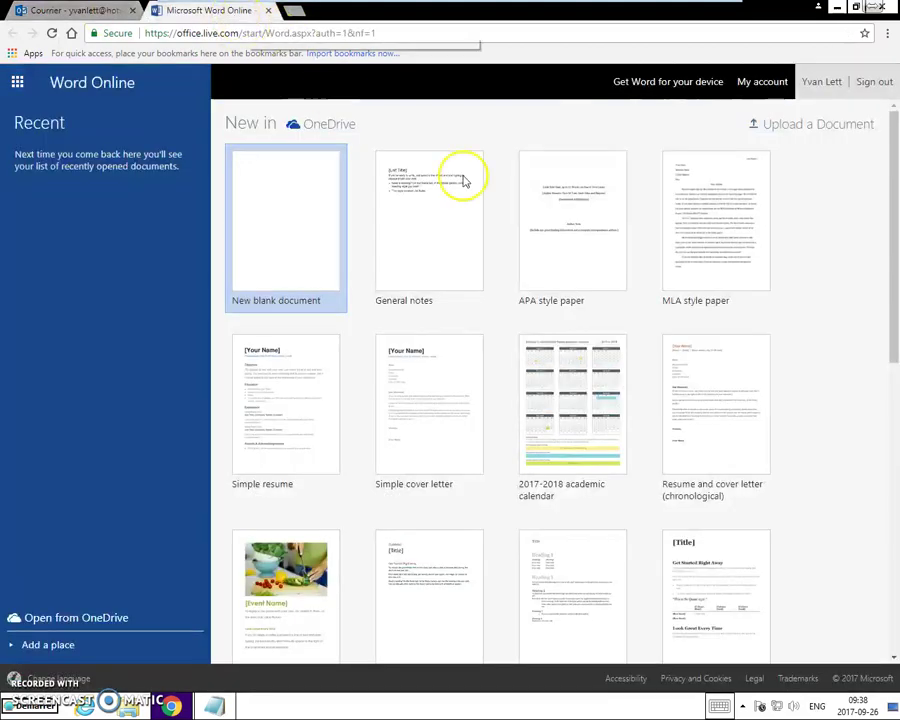
click(842, 127)
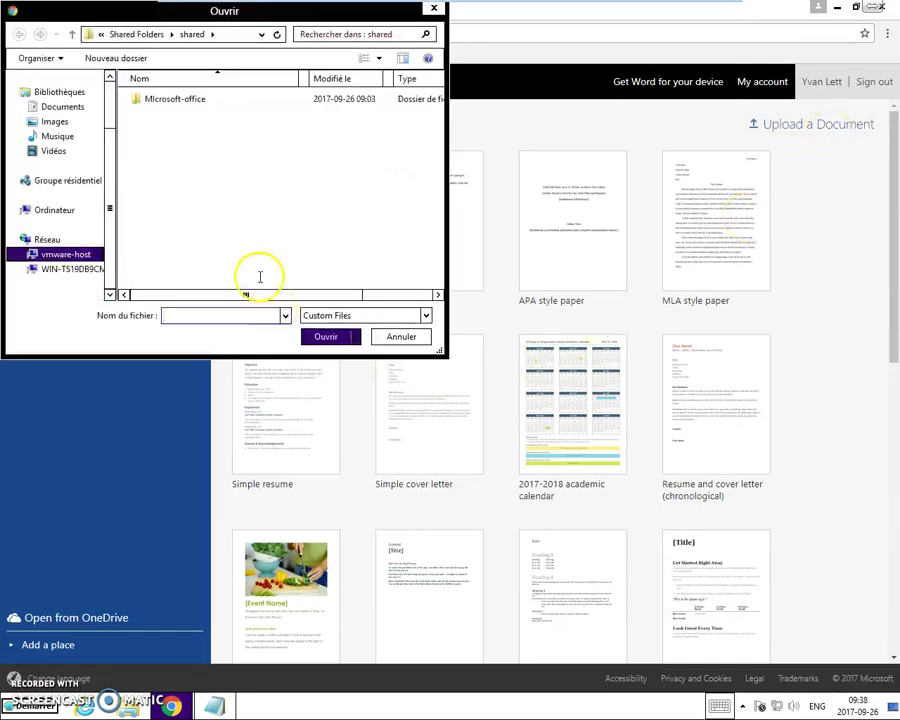
double_click(195, 101)
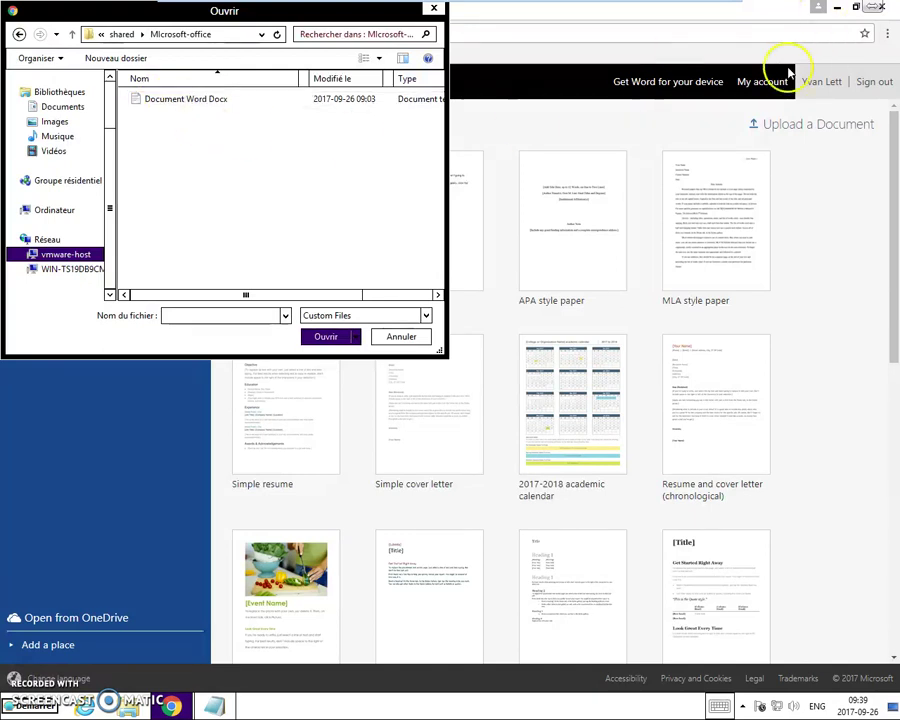
click(436, 10)
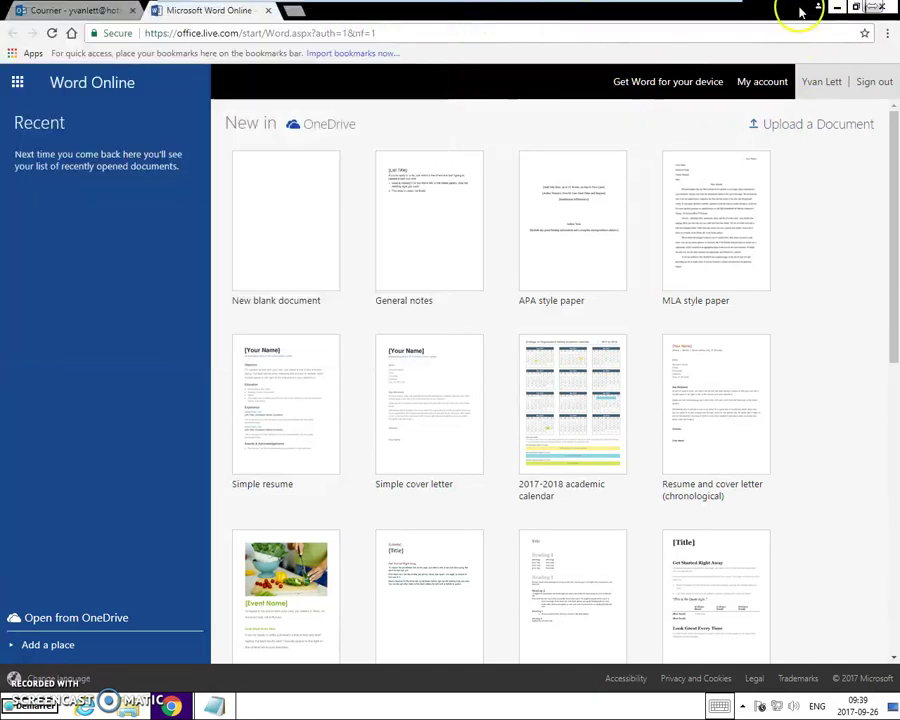
Switch to the desktop's shared folder, view Document Word Docx from MIcrosoft-office in WordPad, and close it
click(836, 7)
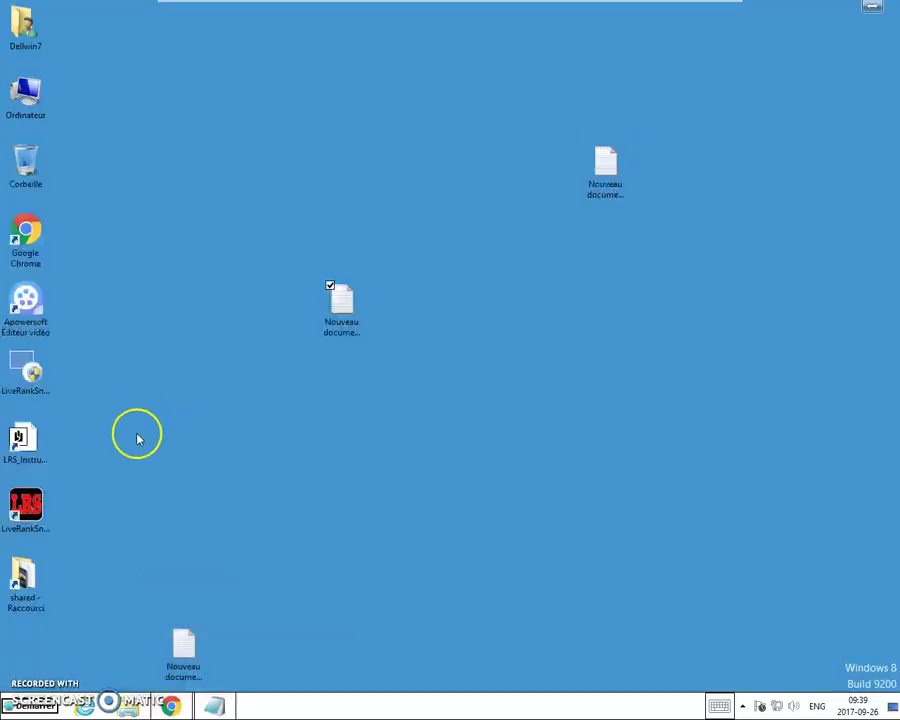
click(30, 572)
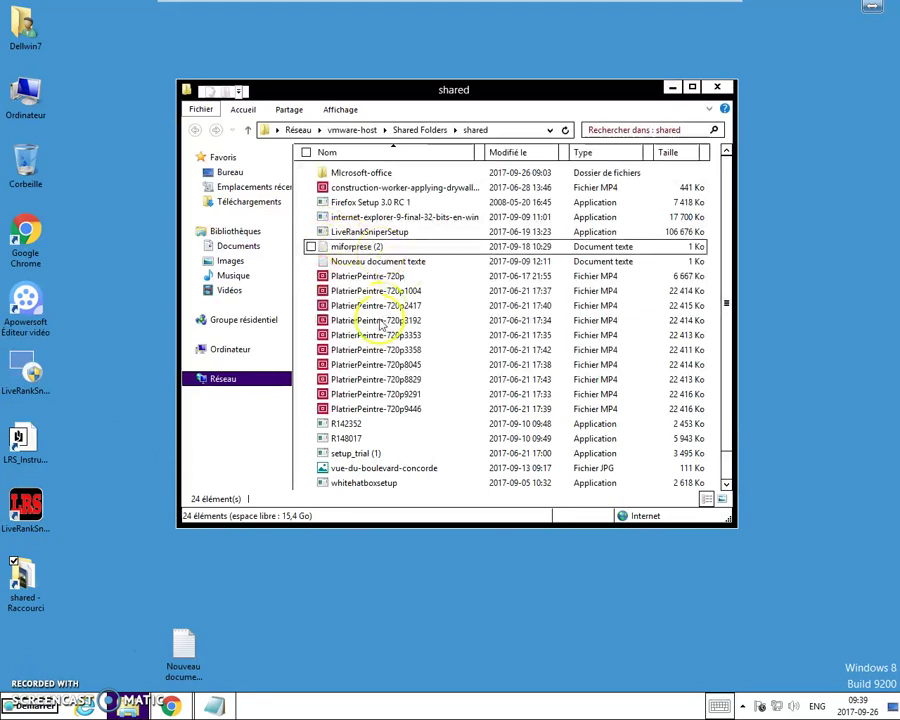
double_click(362, 172)
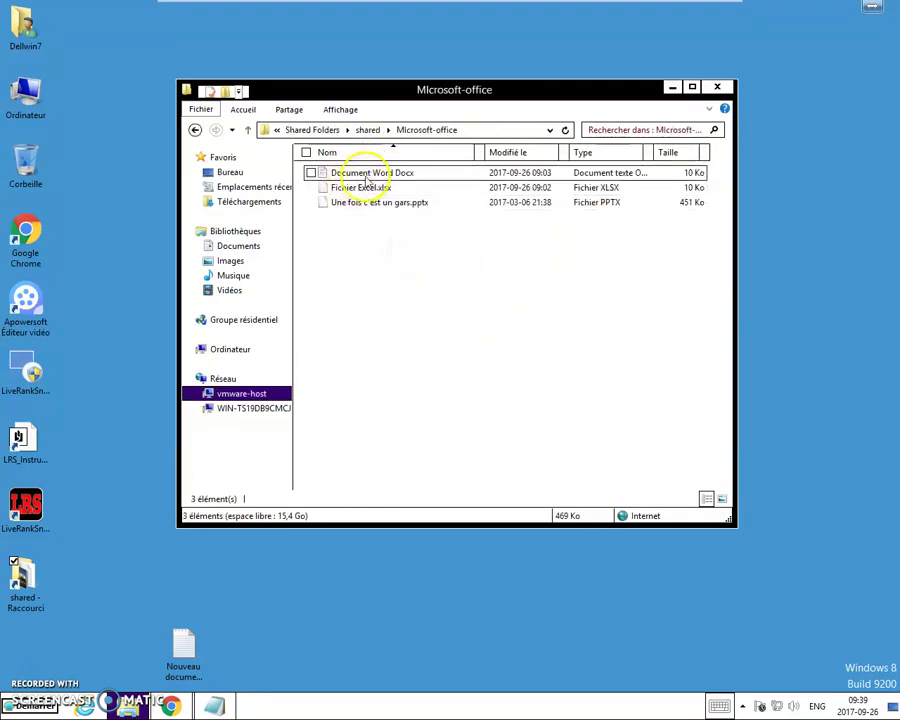
double_click(366, 176)
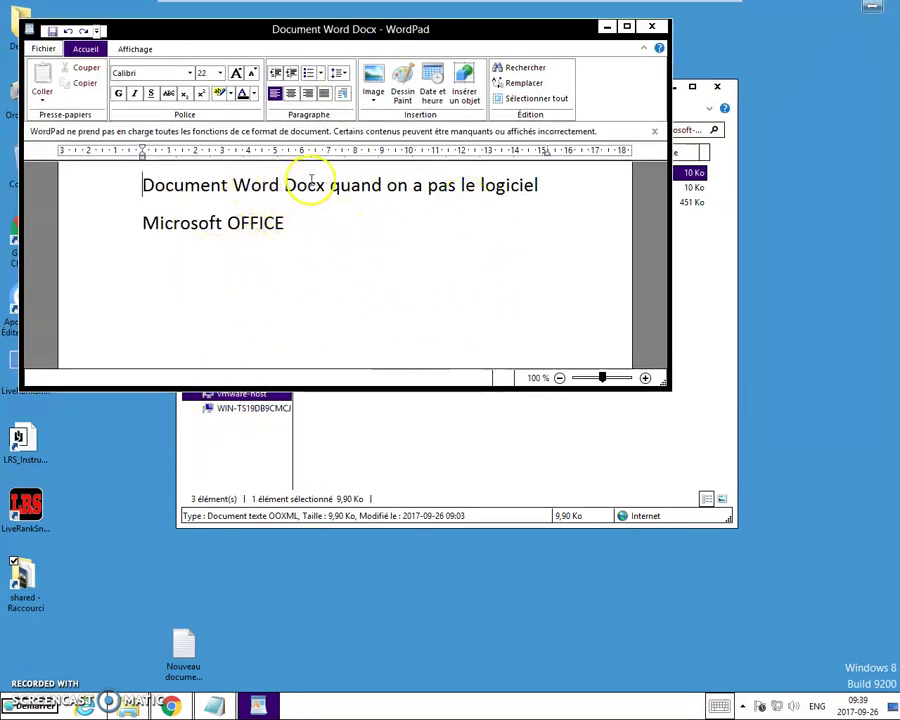
click(651, 28)
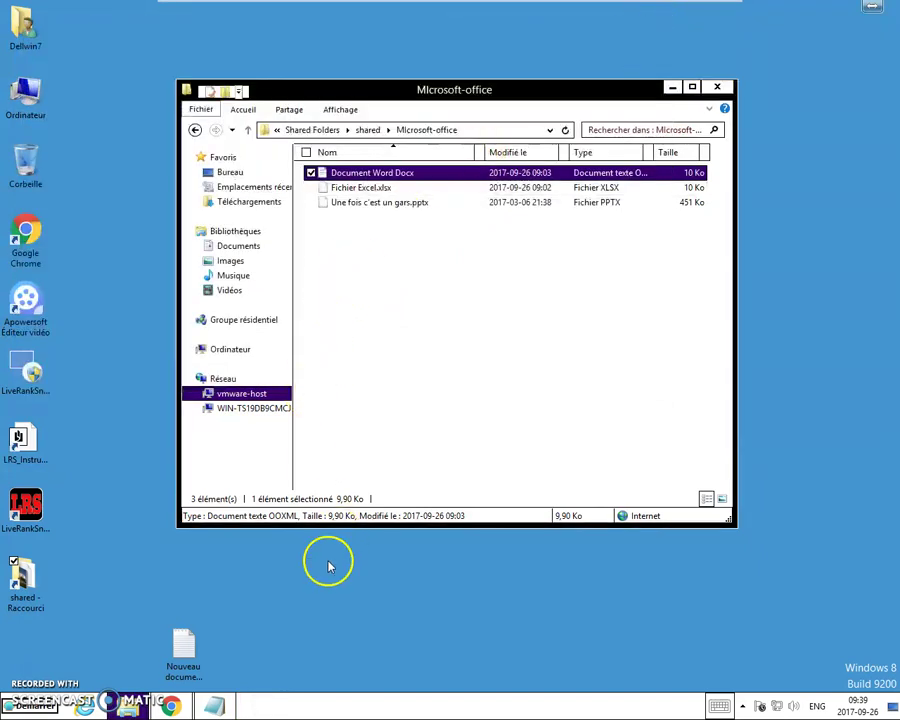
click(312, 175)
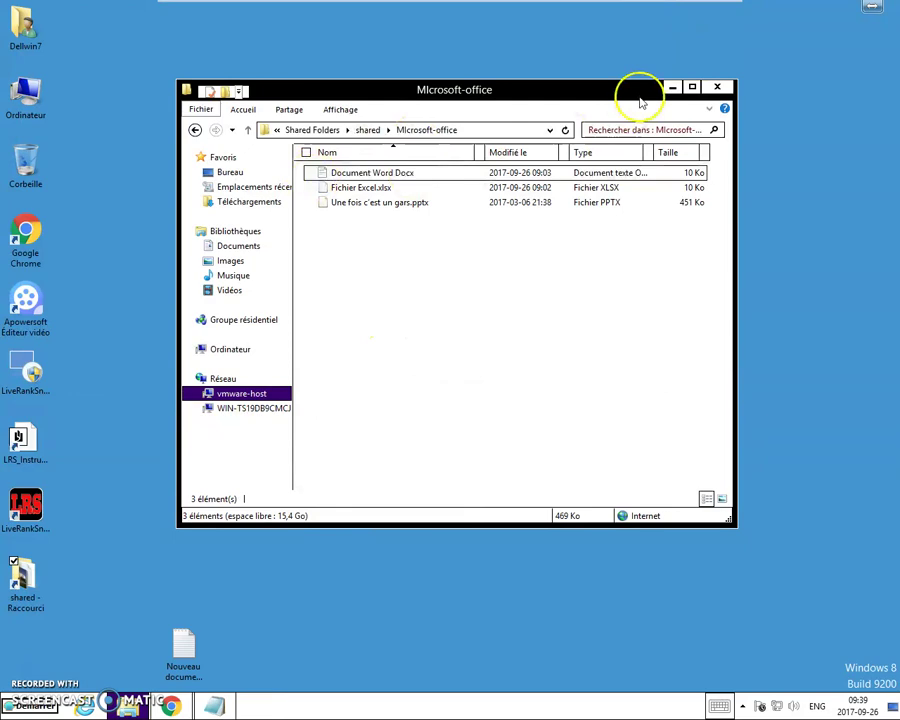
click(671, 87)
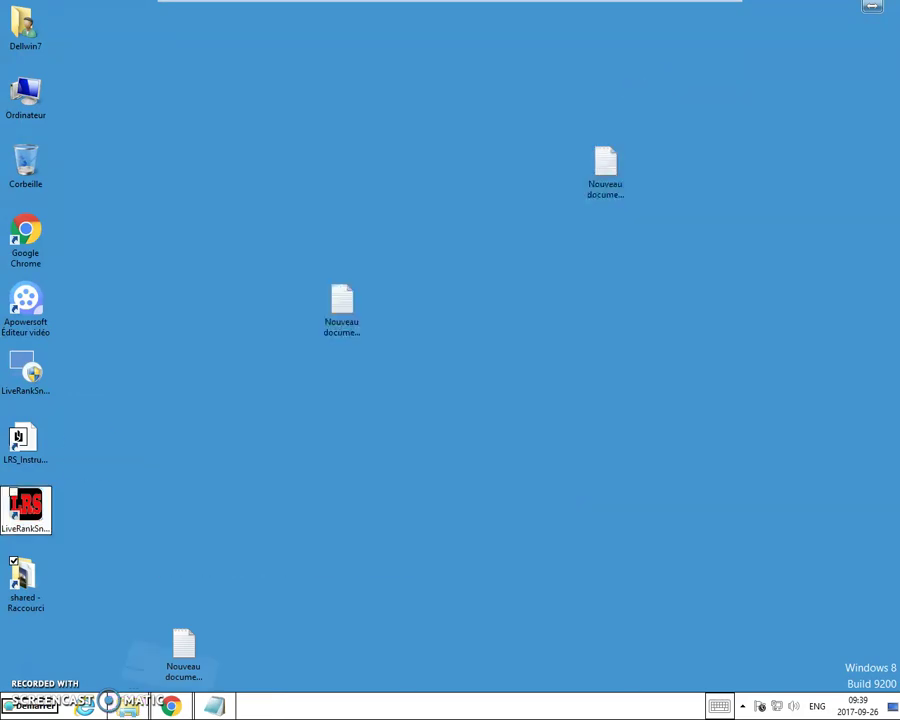
Return to Word Online in Chrome and upload Document Word Docx from the shared MIcrosoft-office folder
click(173, 703)
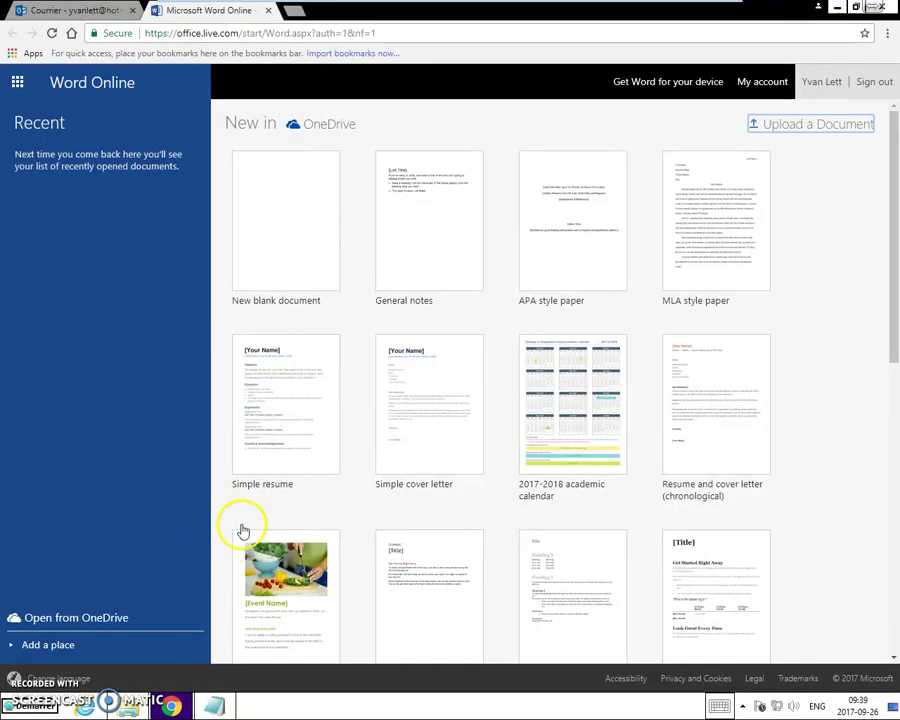
click(788, 124)
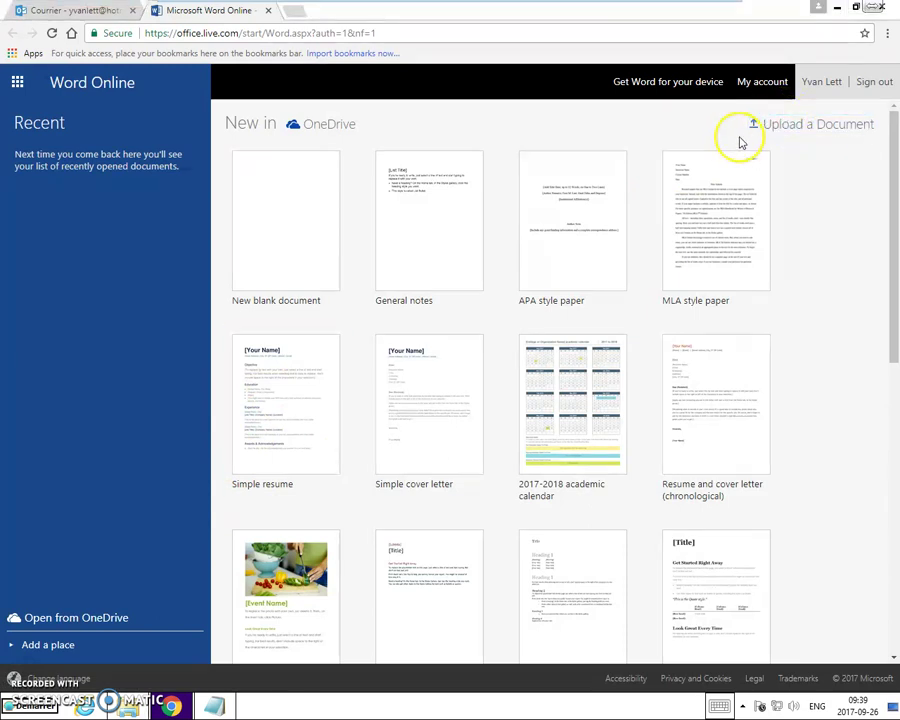
double_click(176, 104)
click(181, 106)
click(326, 337)
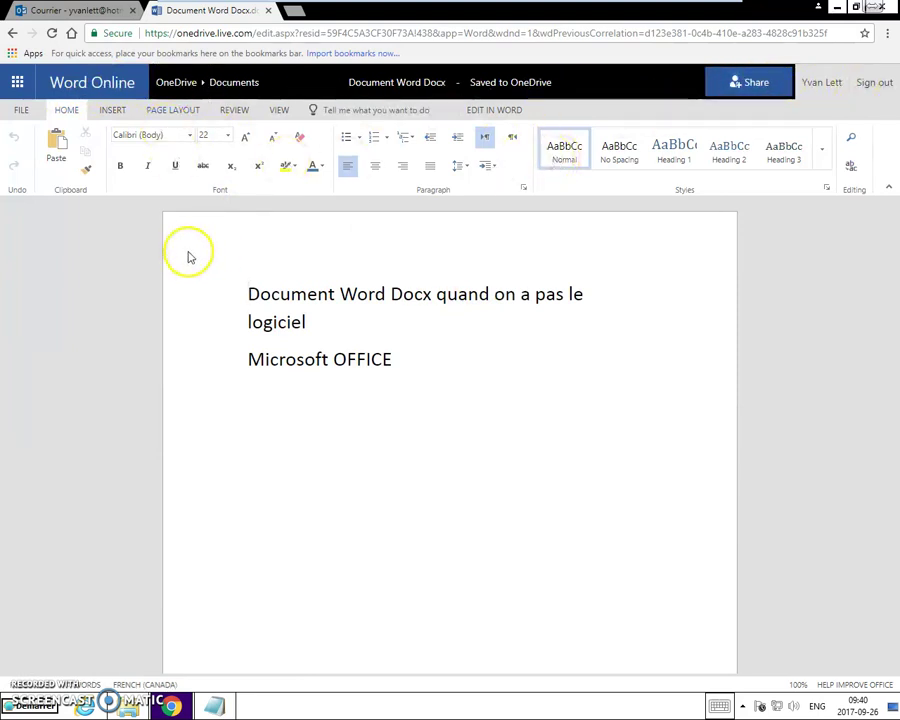
Add the sentence "Je viens de inscrire du texte dans le document DOCX" a few lines below "Microsoft OFFICE"
click(411, 370)
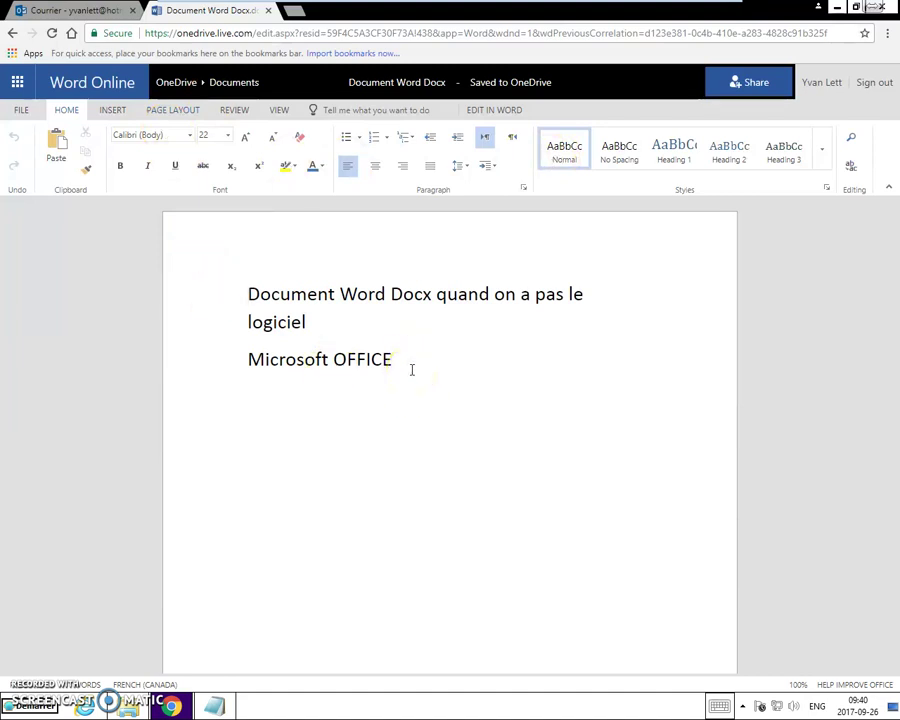
key(Return)
key(Return)
key(Return)
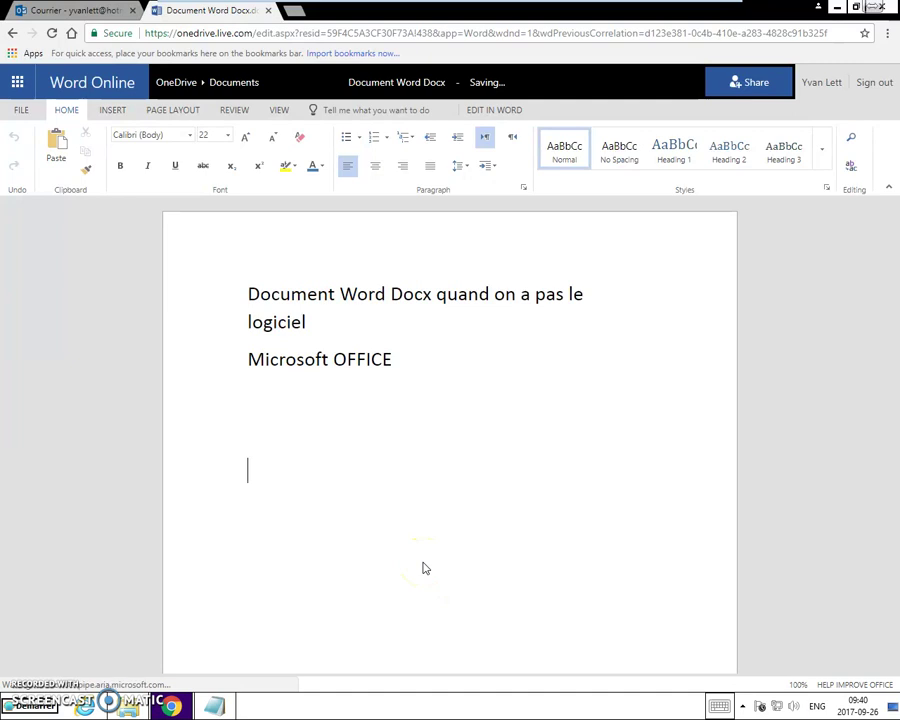
text(Je vient)
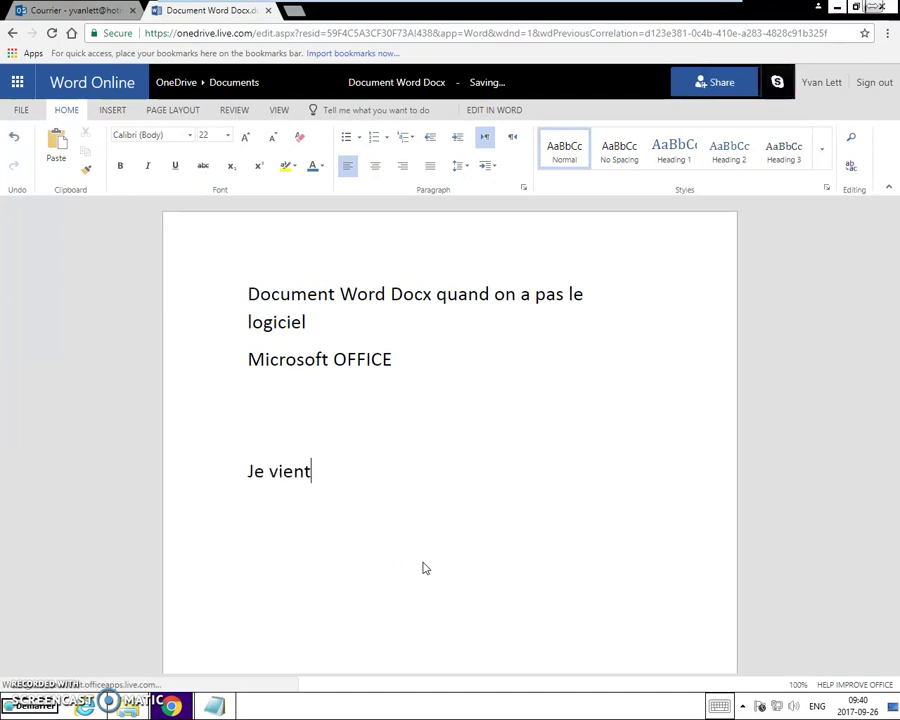
key(BackSpace)
text(s de)
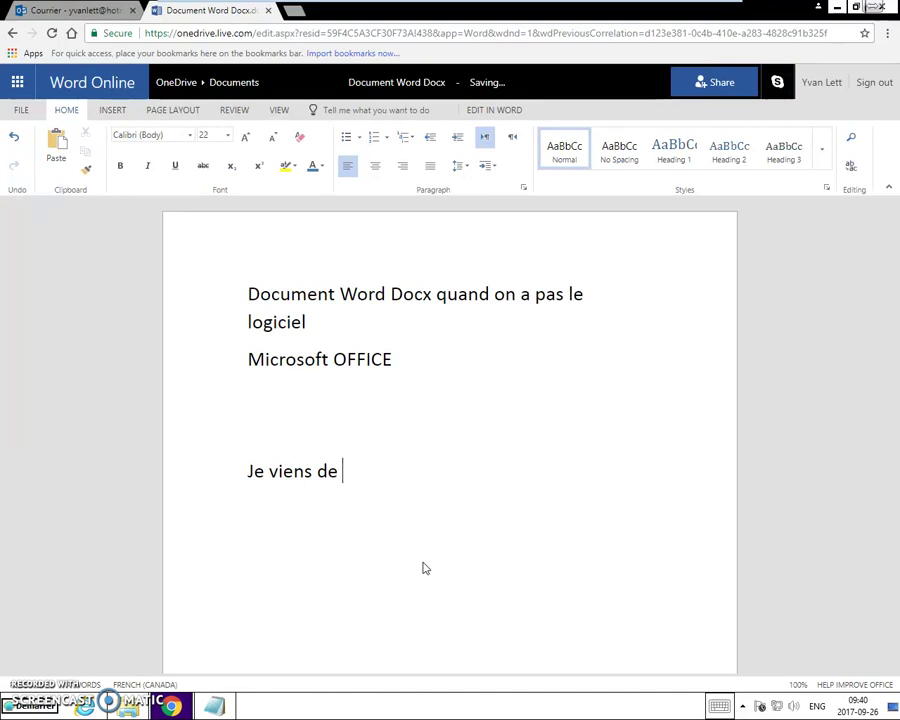
text(inscrire du texte dans)
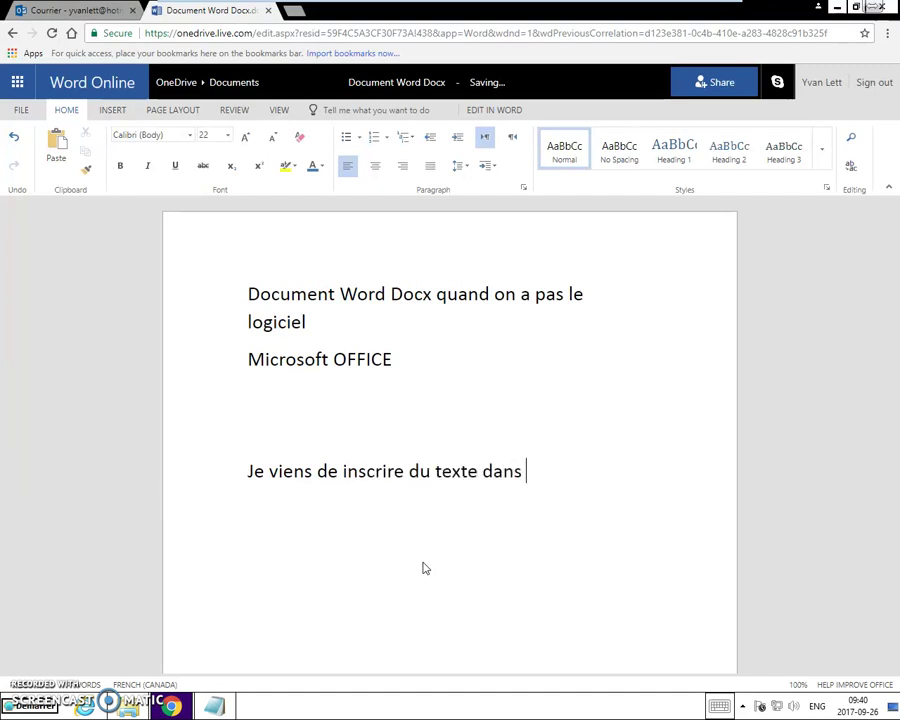
text(ument DOCX)
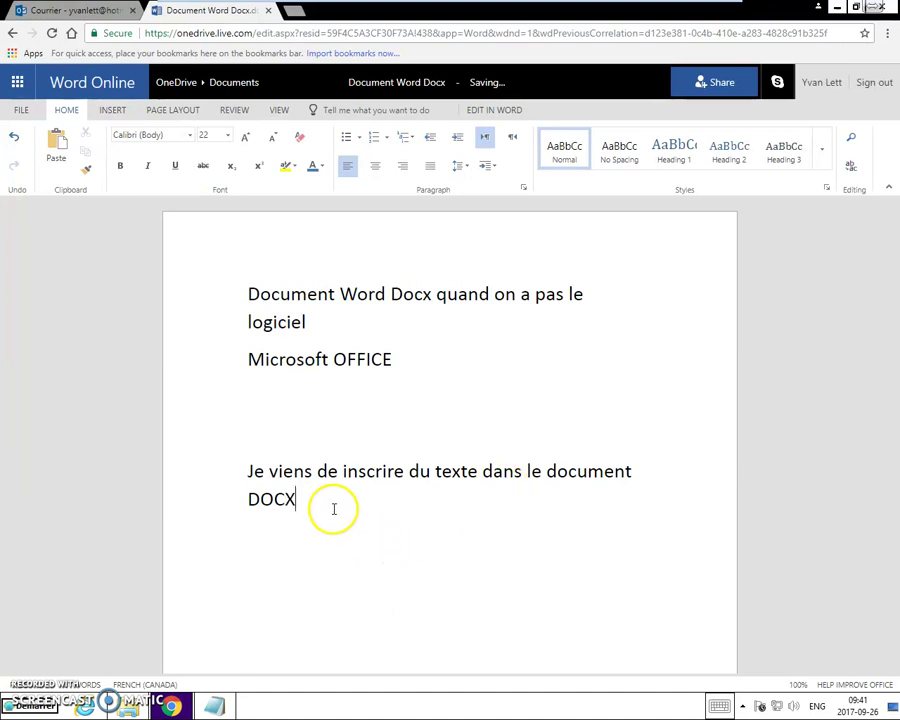
Make the sentence "Je viens de inscrire du texte dans le document DOCX" bold and clear the selection
drag(330, 504, 236, 463)
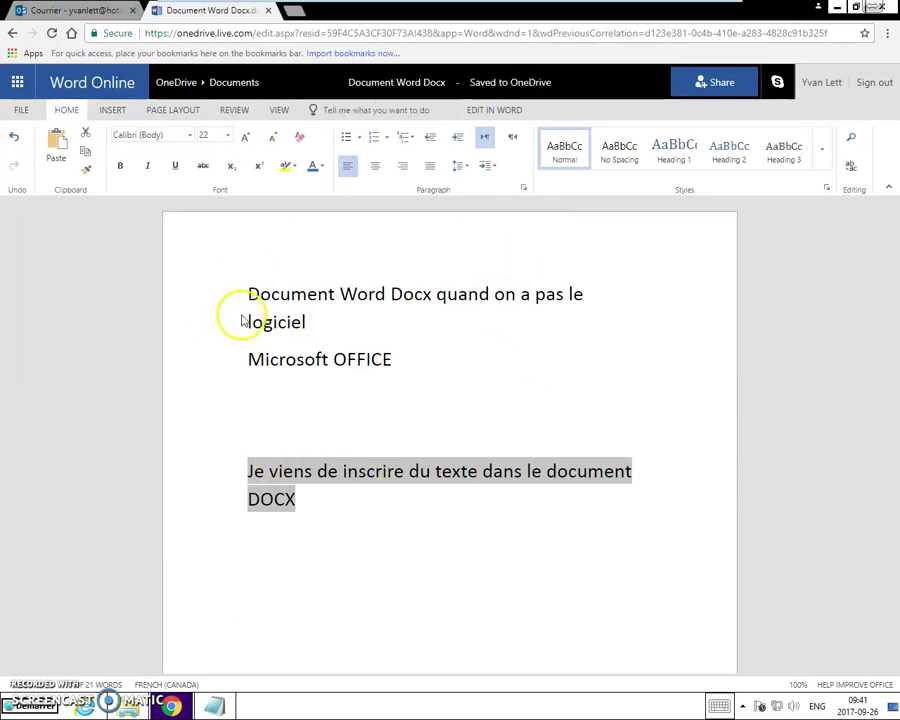
click(300, 141)
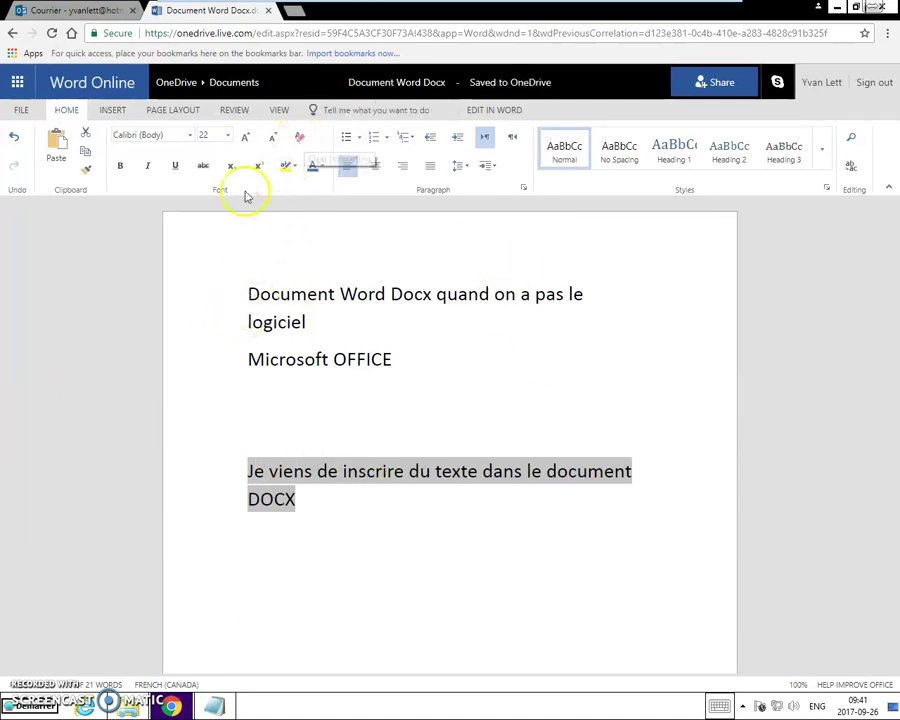
click(121, 167)
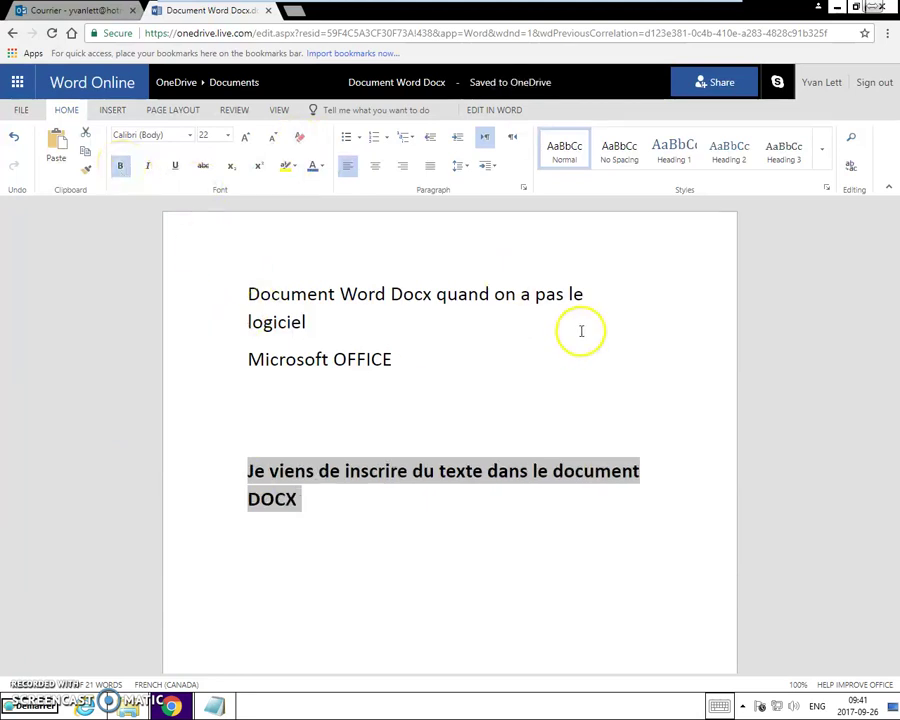
click(119, 116)
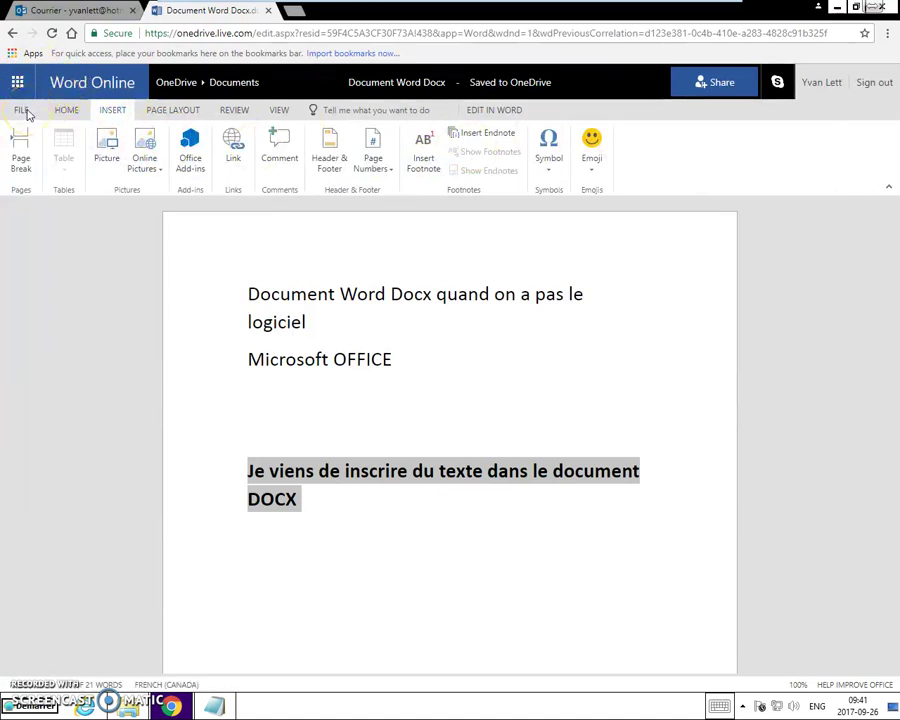
click(378, 500)
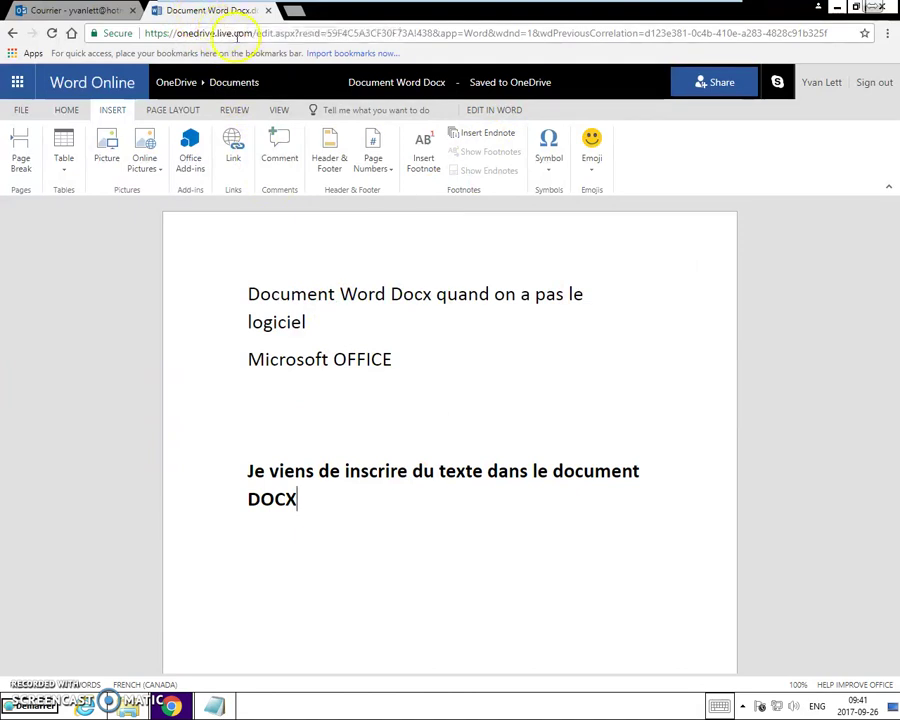
click(68, 14)
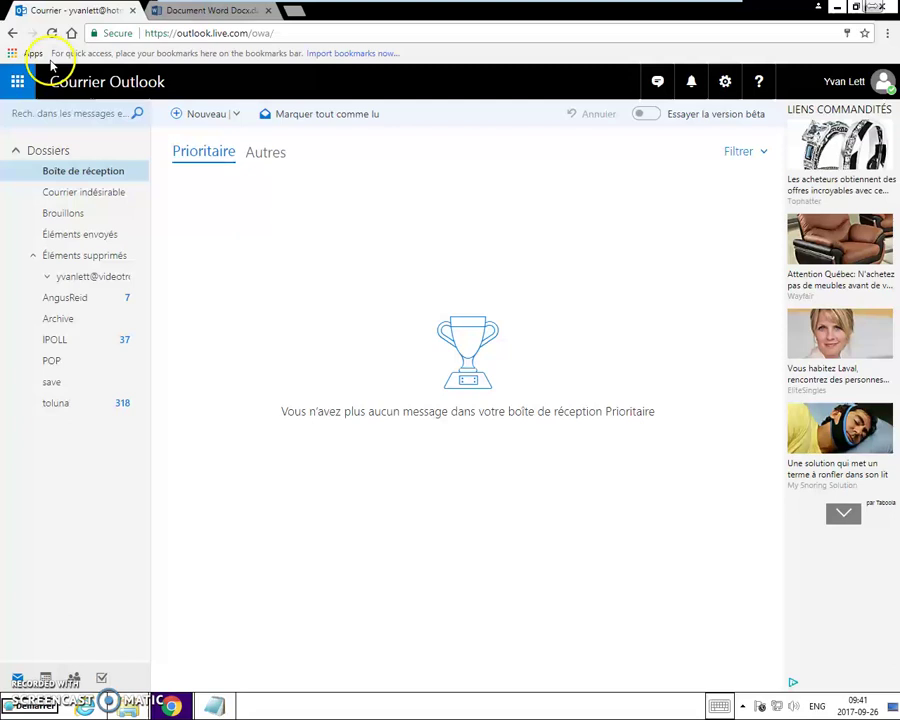
click(240, 12)
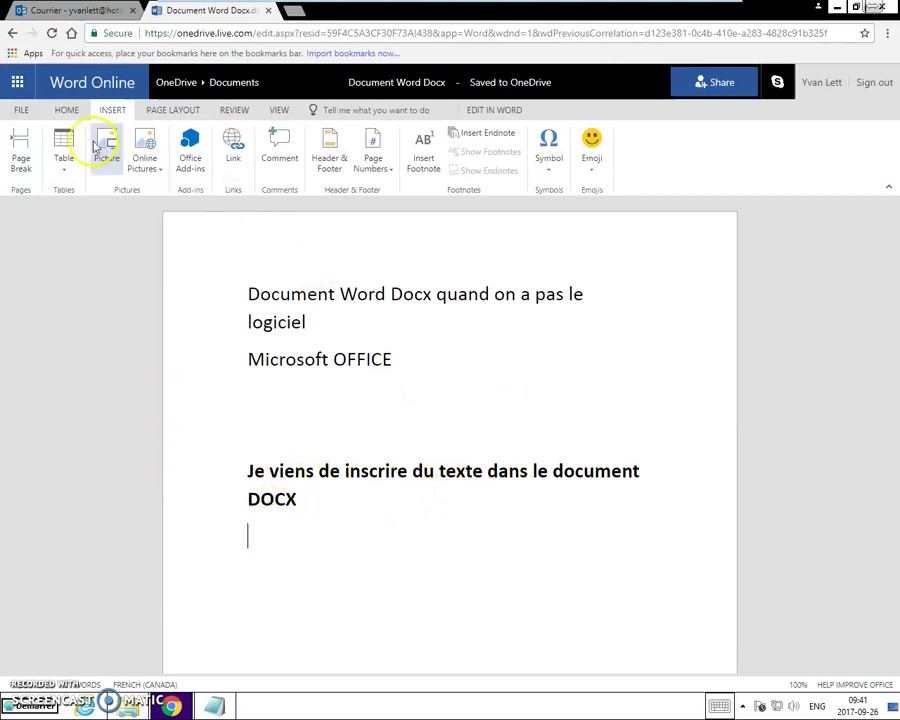
click(20, 111)
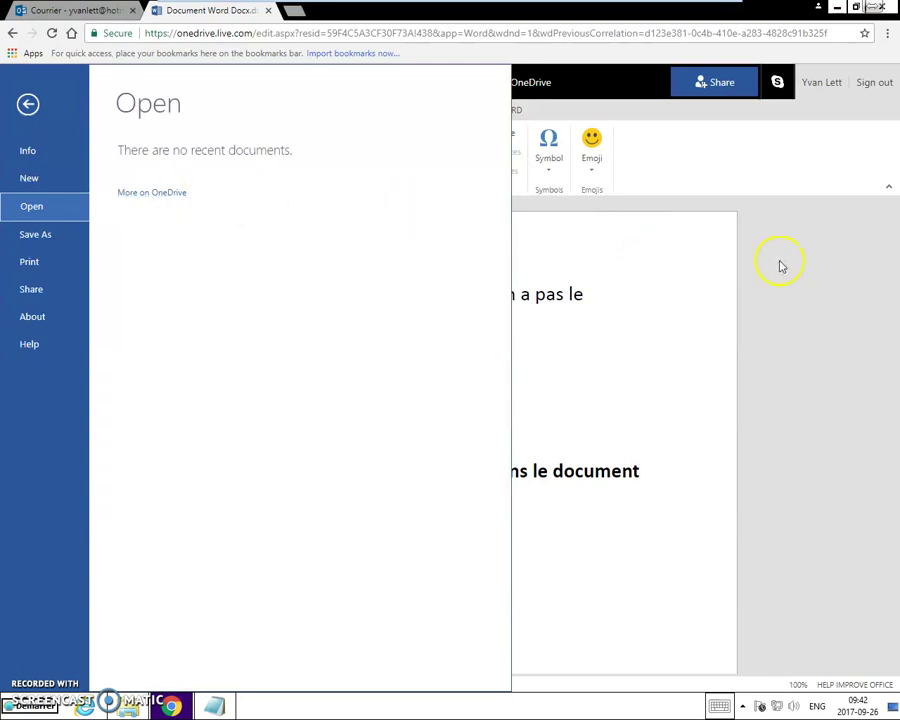
key(Escape)
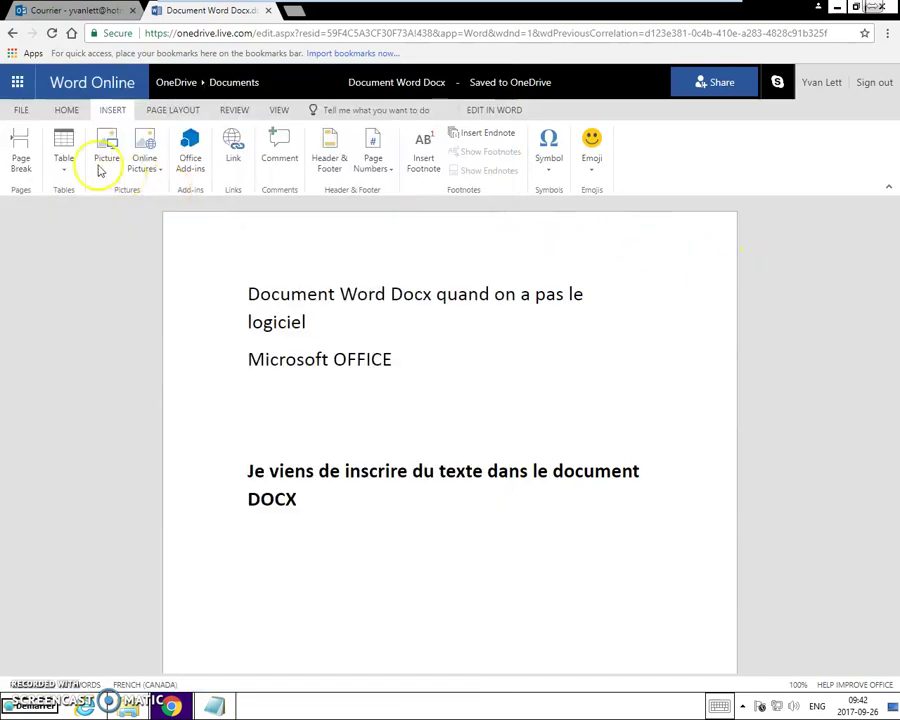
Open Document Word Docx from OneDrive's Documents folder, dismissing the premium offer, and replace its earlier Word Online tab with the new one
click(18, 84)
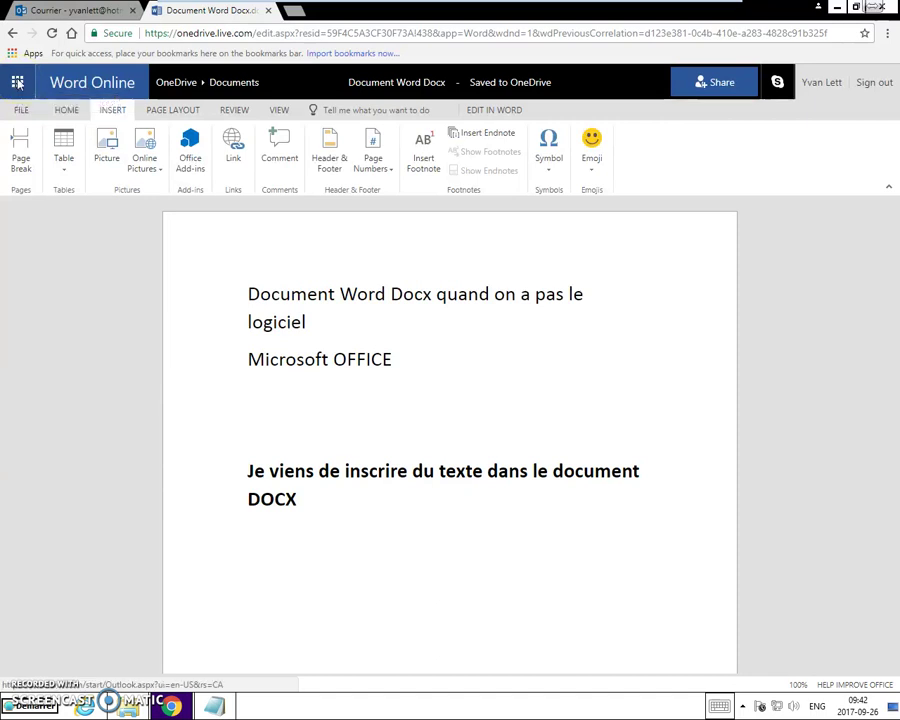
click(327, 166)
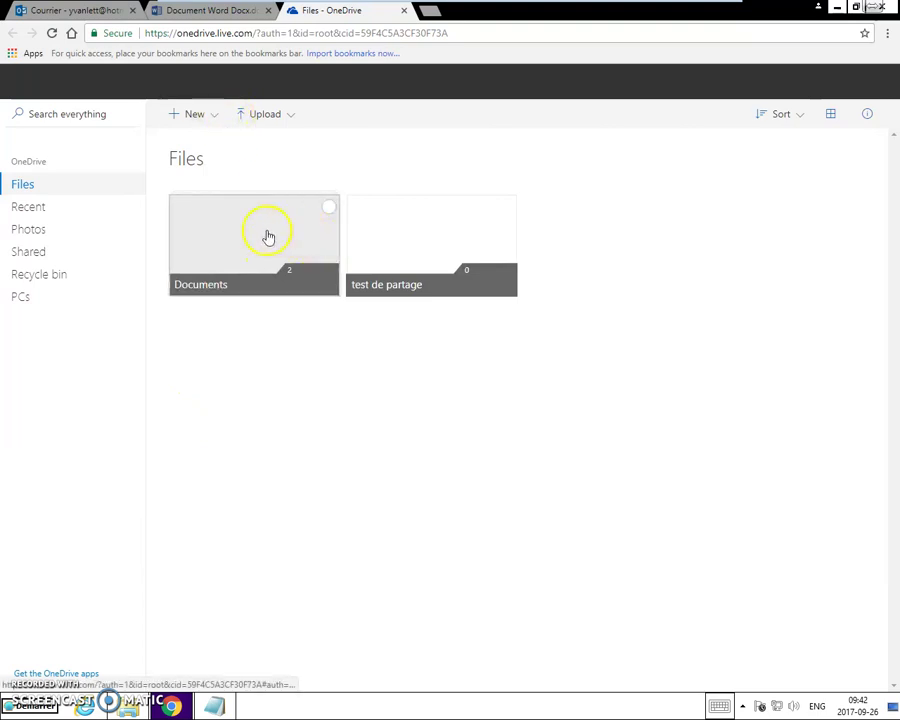
click(268, 236)
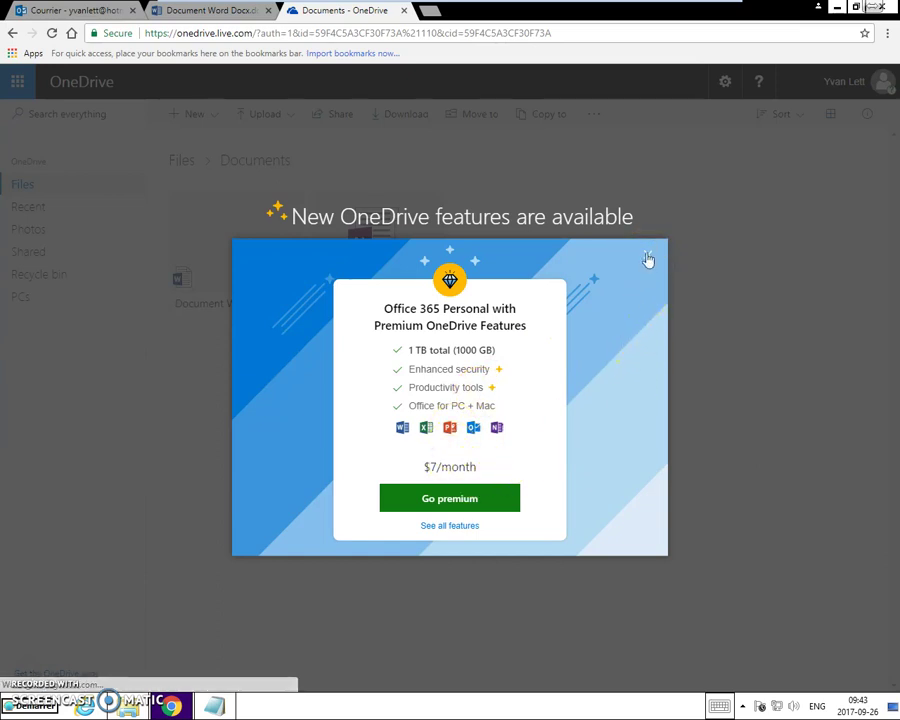
click(717, 299)
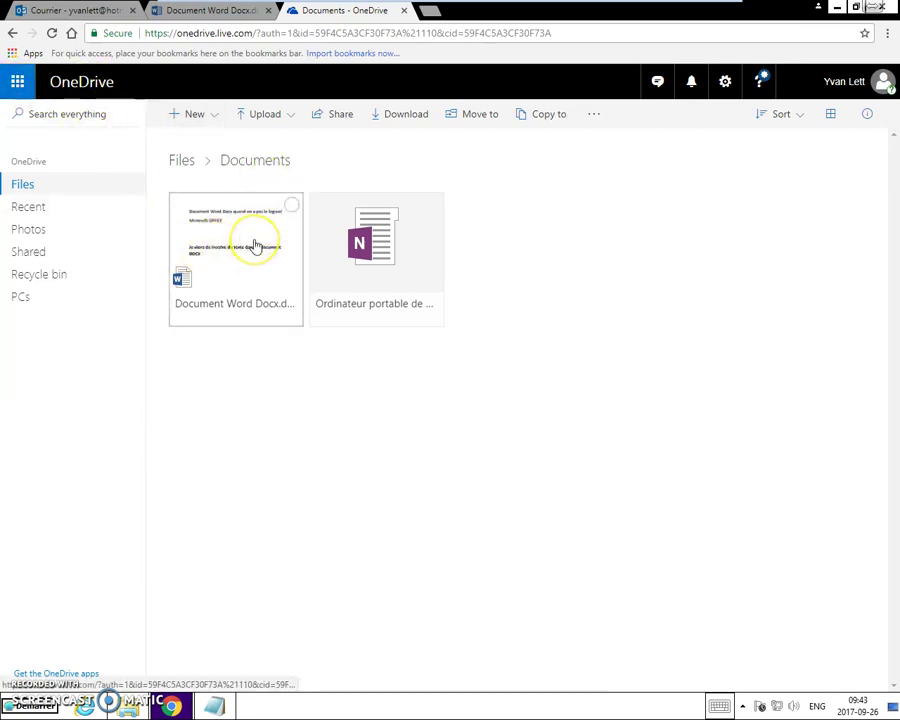
click(444, 257)
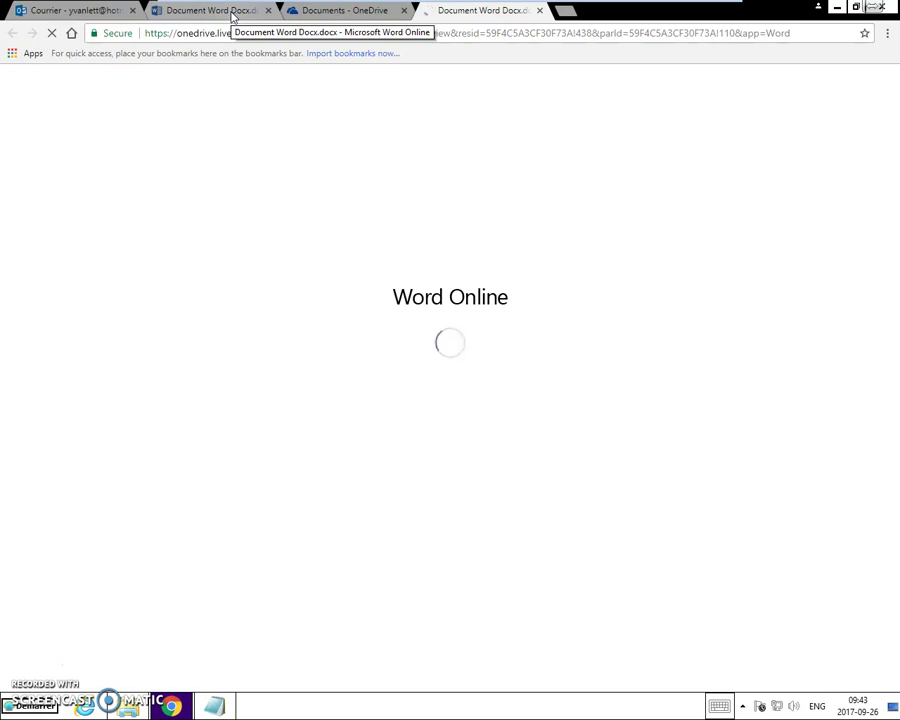
click(232, 14)
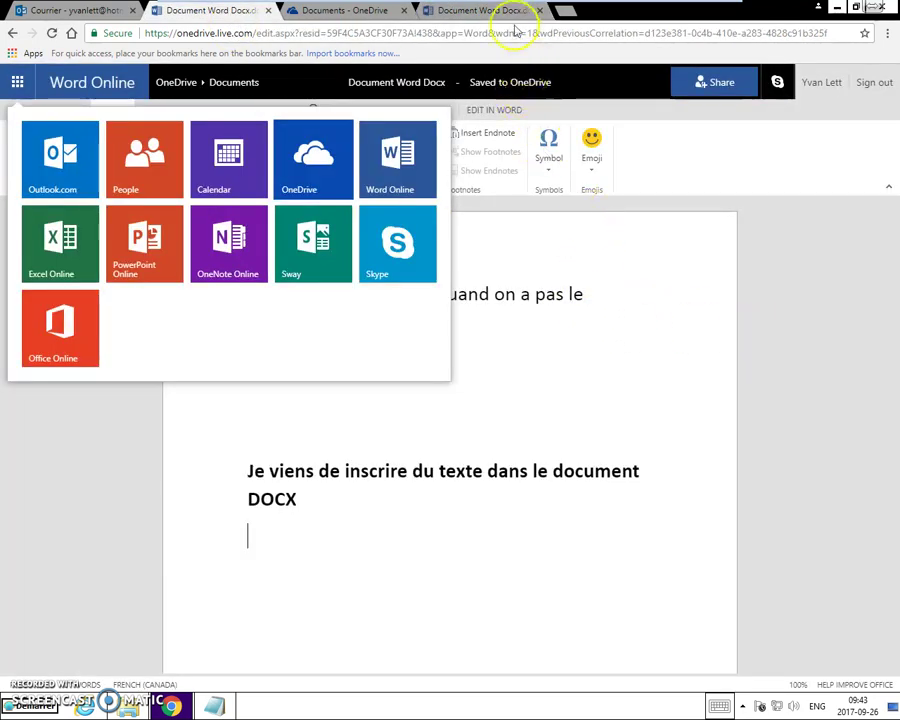
click(485, 14)
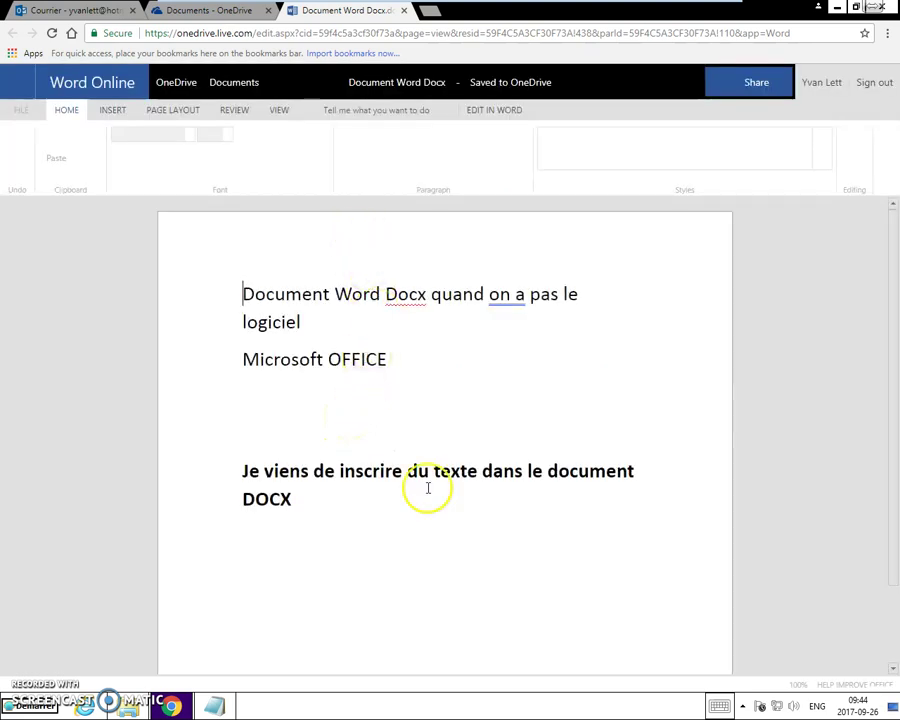
Add the bold line "Je fais des modifications directement dans One ?Drive" below the sentence ending in "DOCX", leaving one blank line between them
click(432, 432)
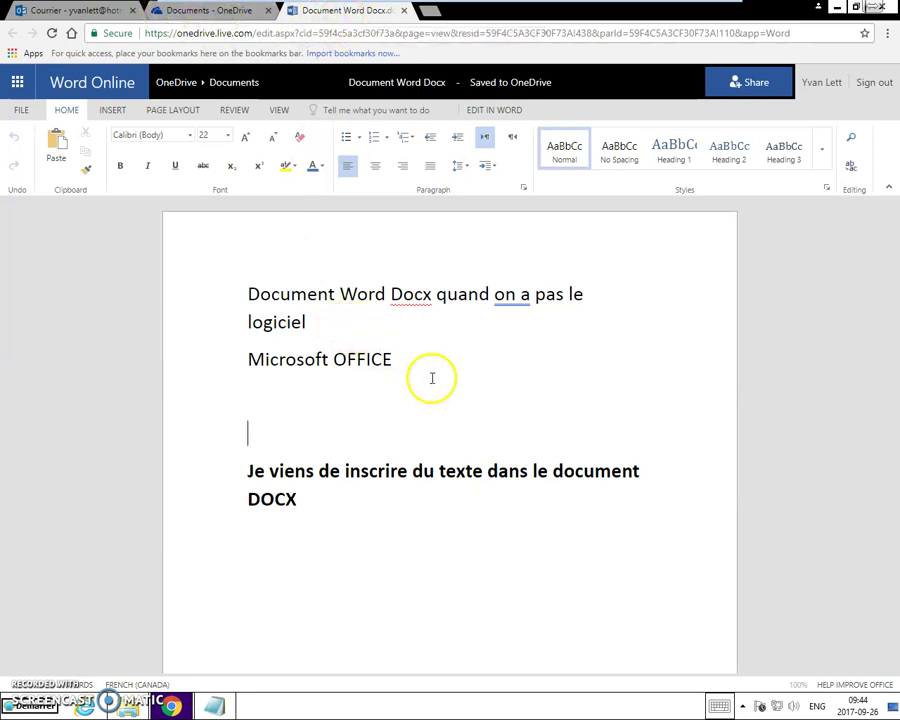
click(350, 511)
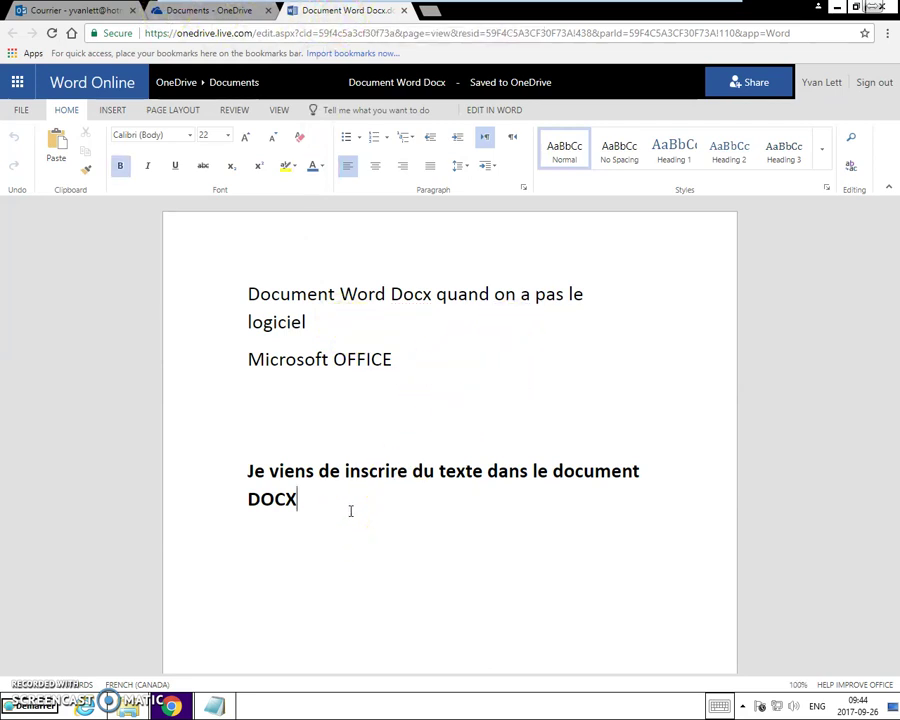
key(Return)
key(Return)
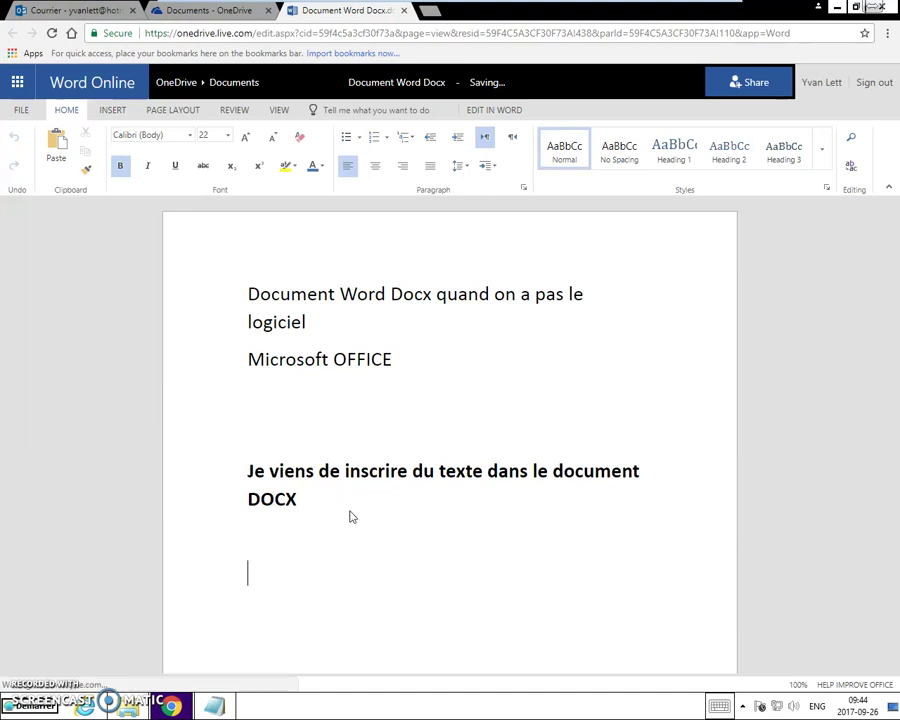
text(fais des modifications d)
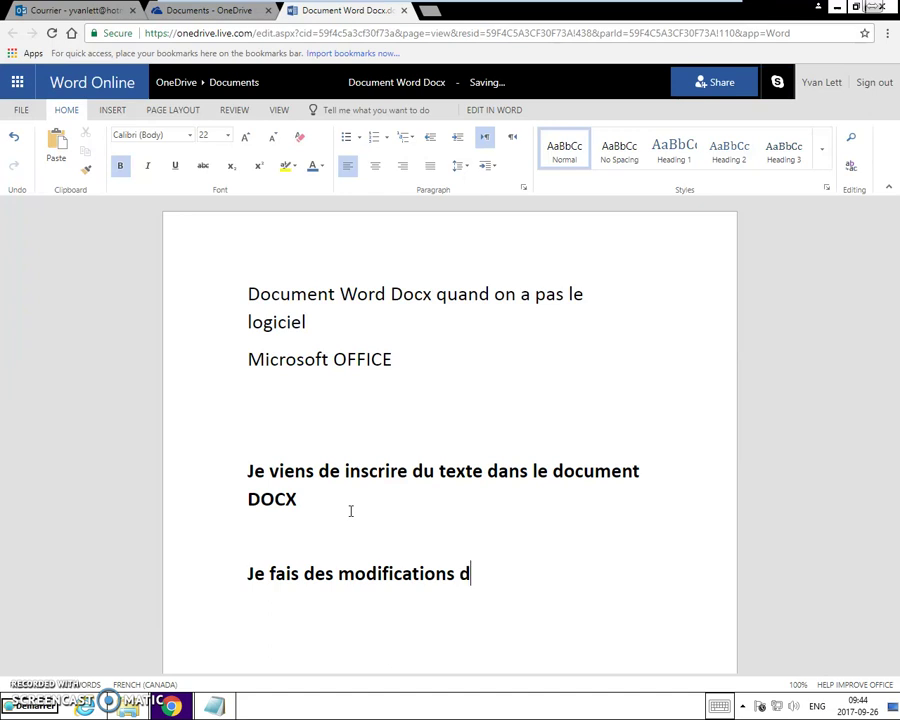
text(irectement d)
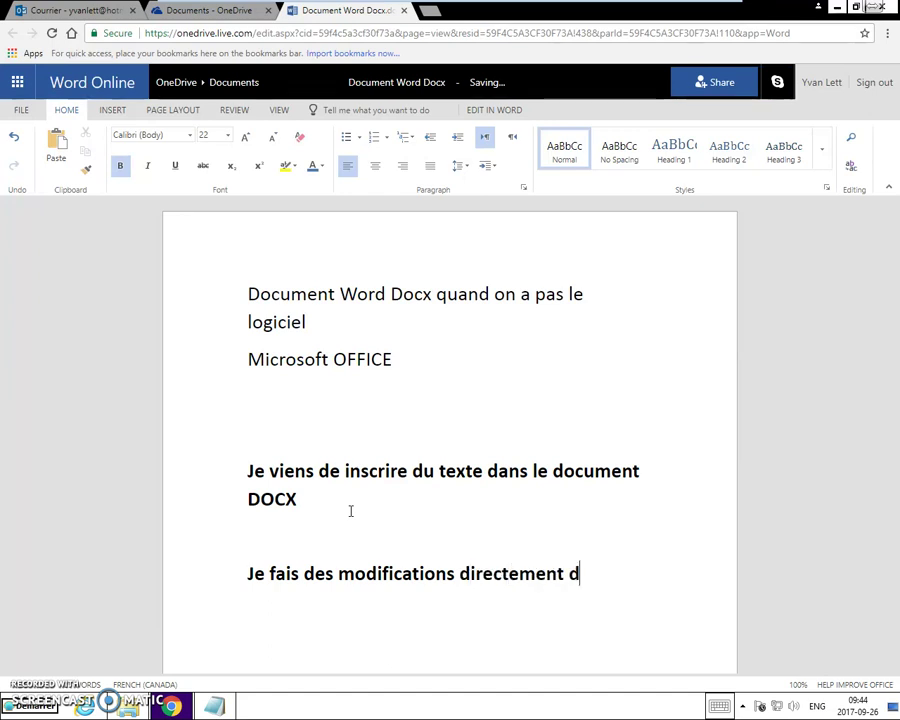
text(ans One )
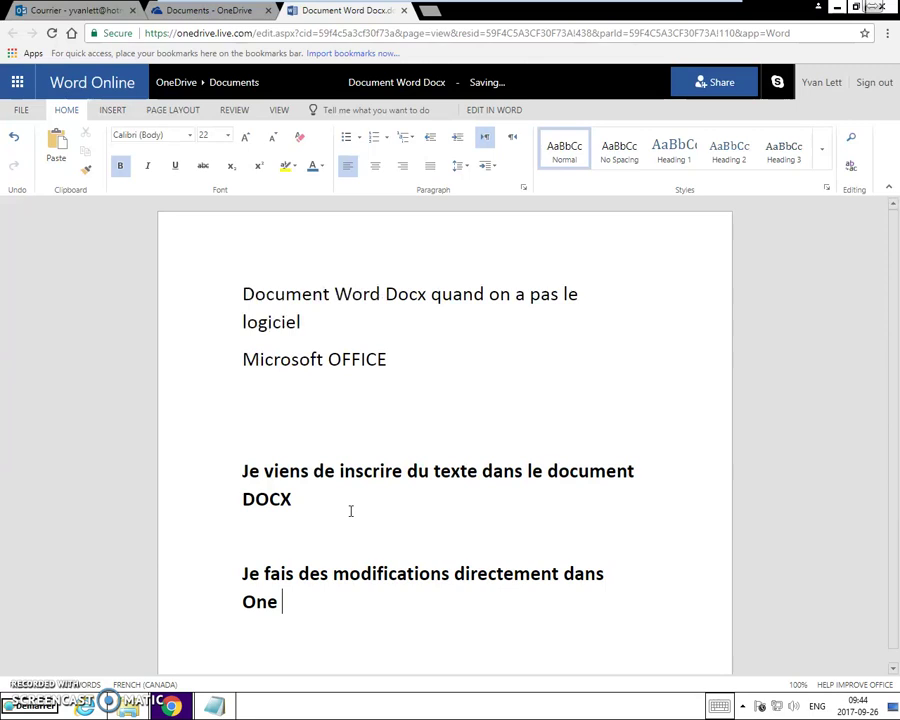
text(?Drive)
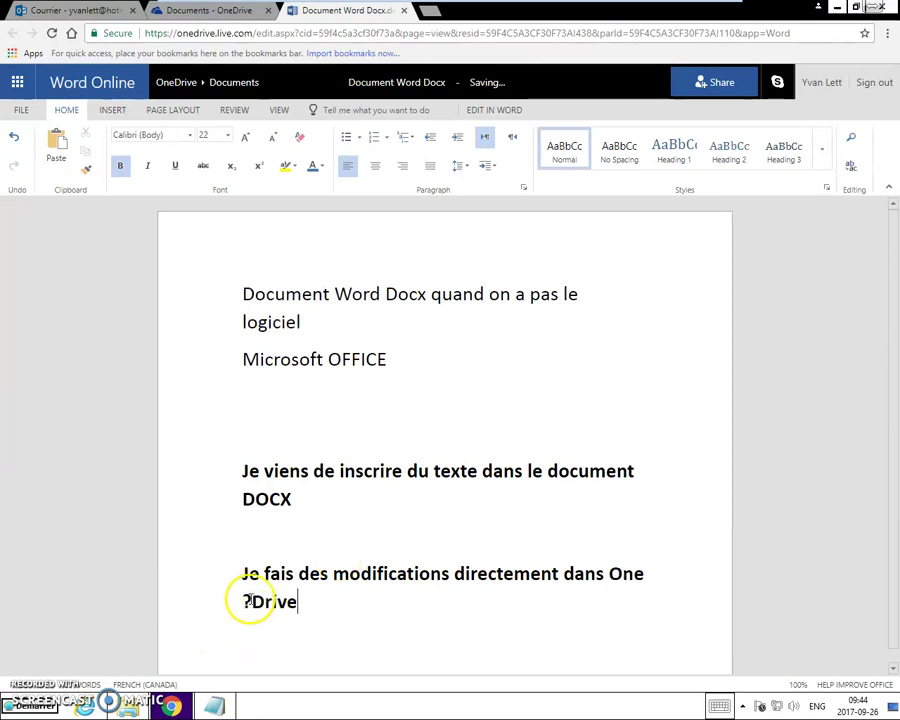
Delete the stray question mark before "Drive" and start a new line after the sentence
drag(251, 601, 241, 603)
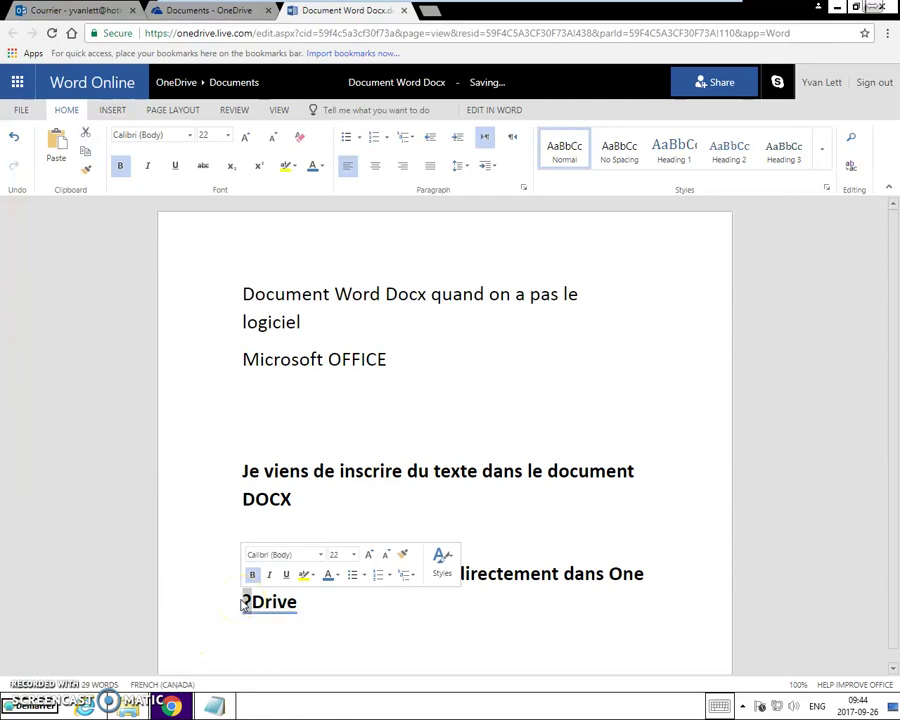
key(BackSpace)
click(321, 625)
key(Return)
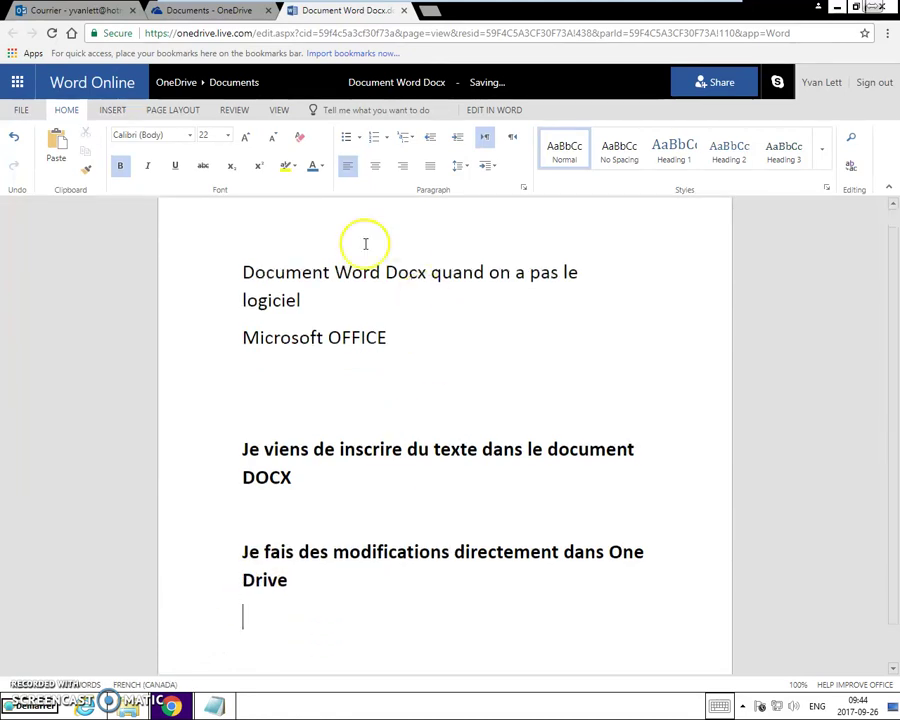
Download a copy of Document Word Docx to the computer in its Word format
click(20, 110)
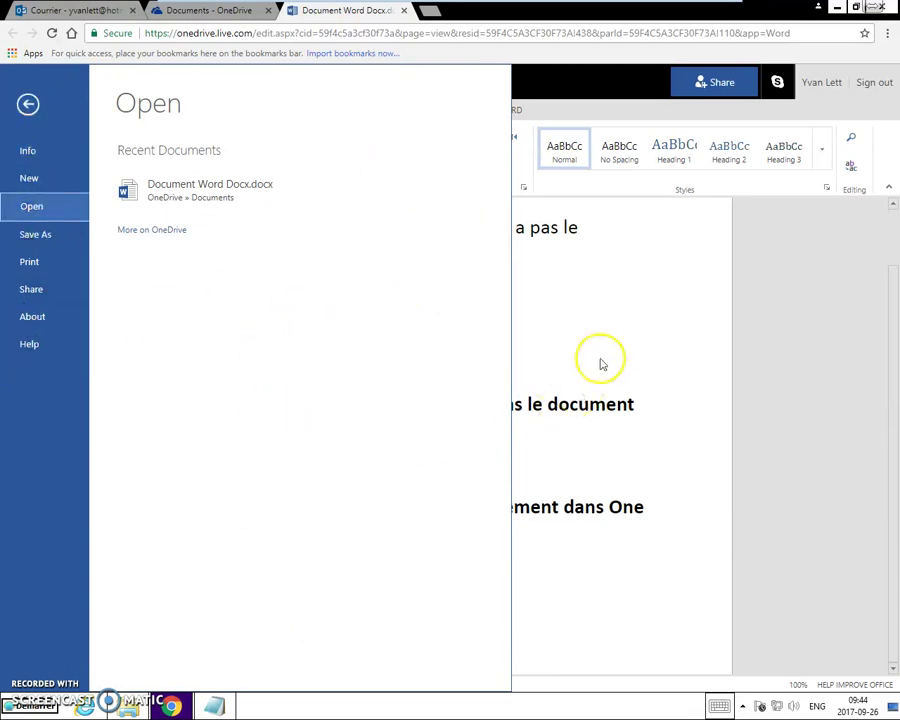
click(28, 103)
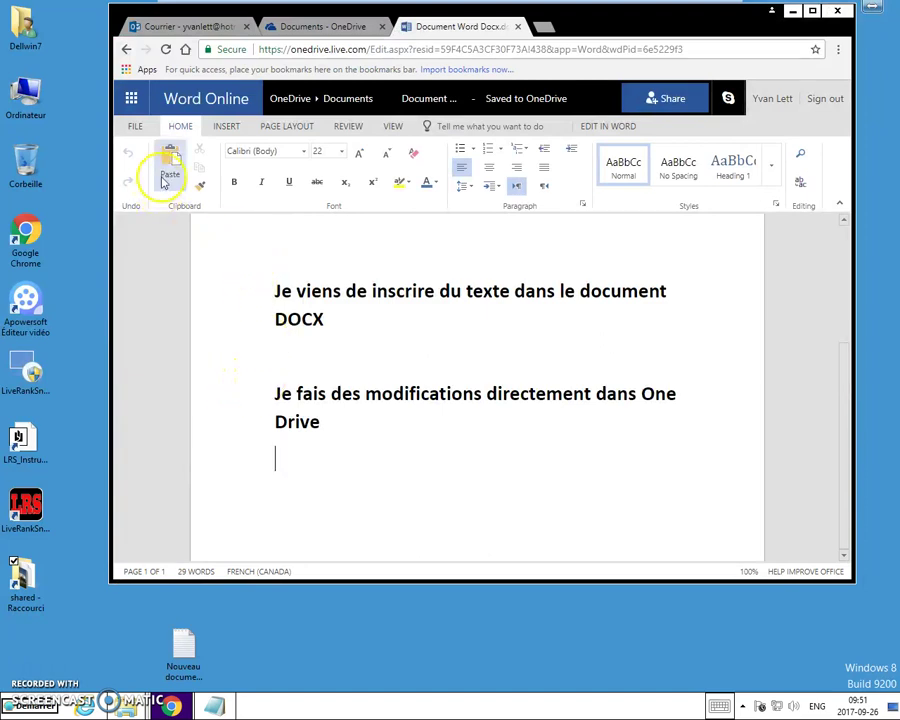
click(136, 127)
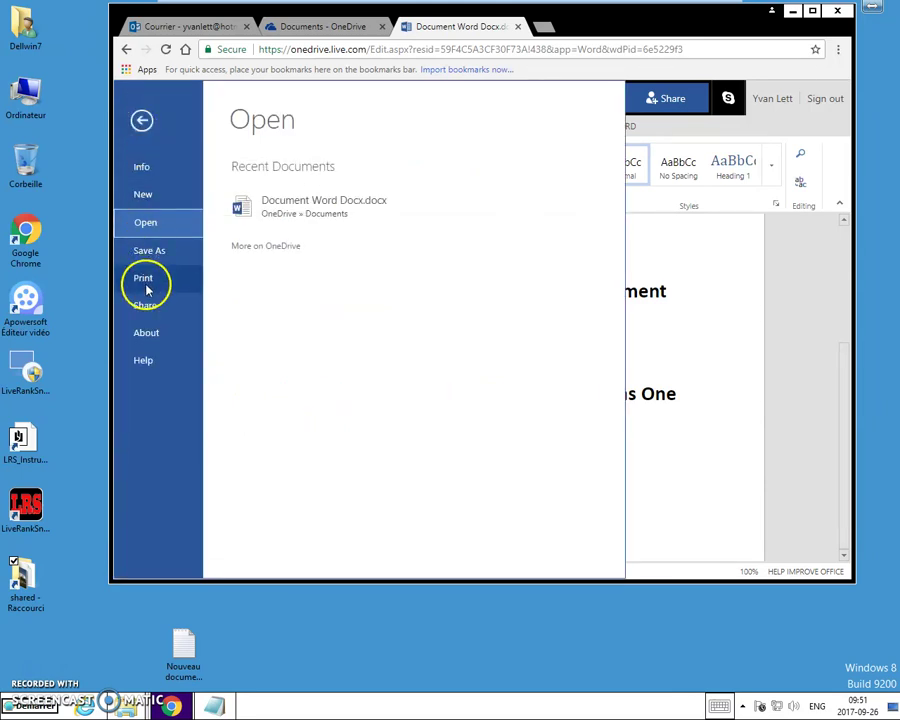
click(157, 254)
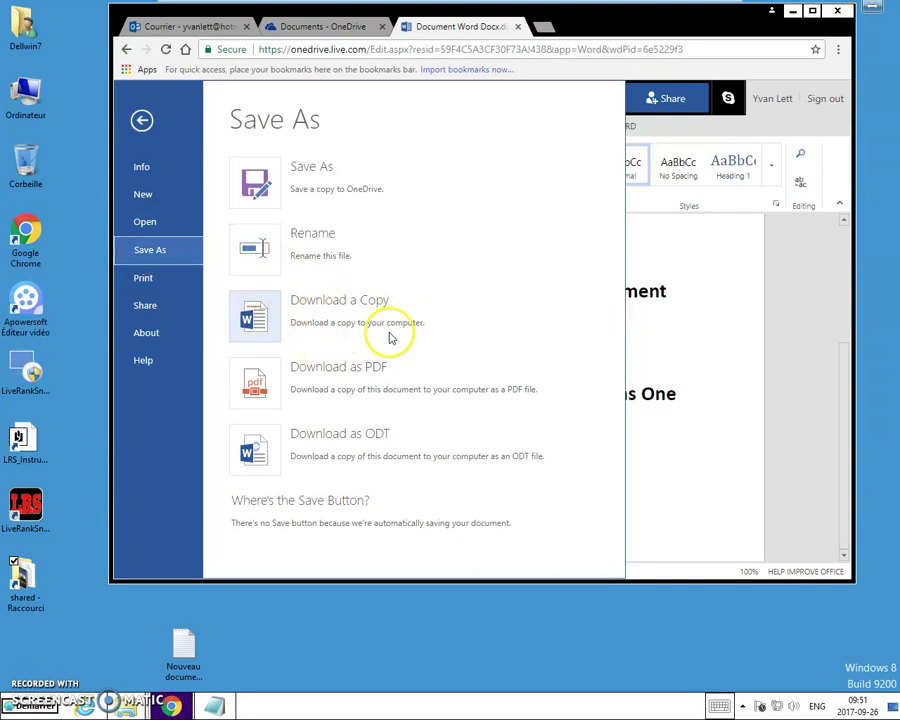
click(305, 305)
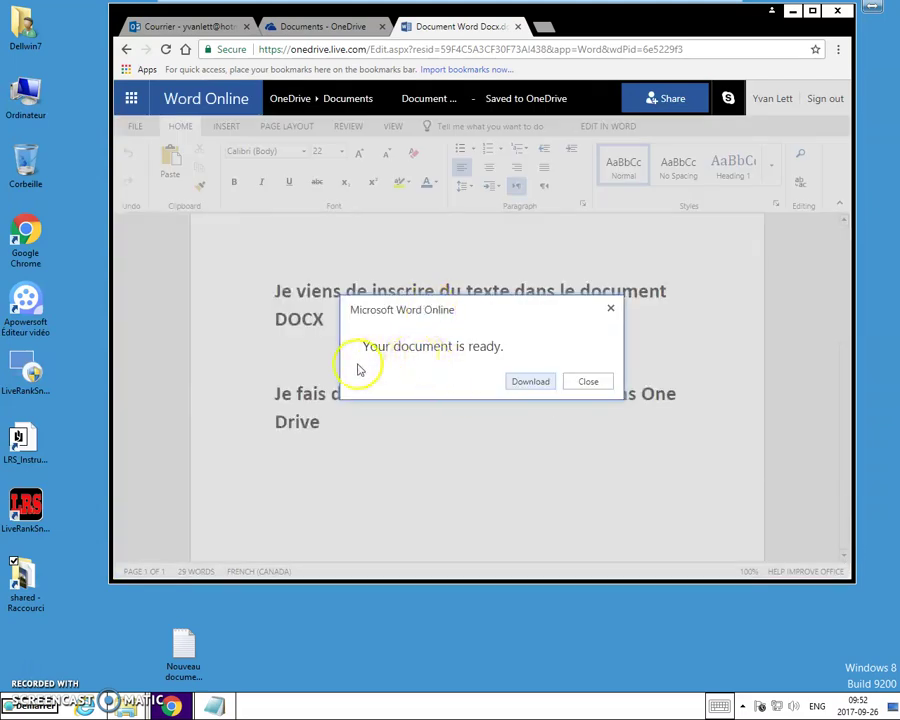
click(528, 384)
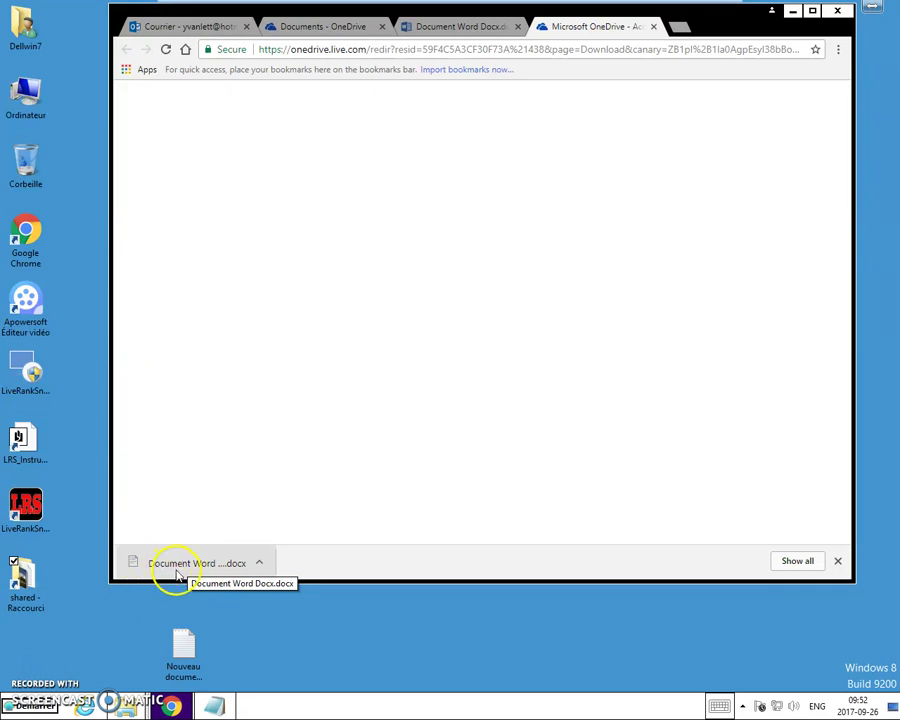
Open the downloaded Document Word Docx in WordPad, check the added sentences in an enlarged window, and close it
click(259, 563)
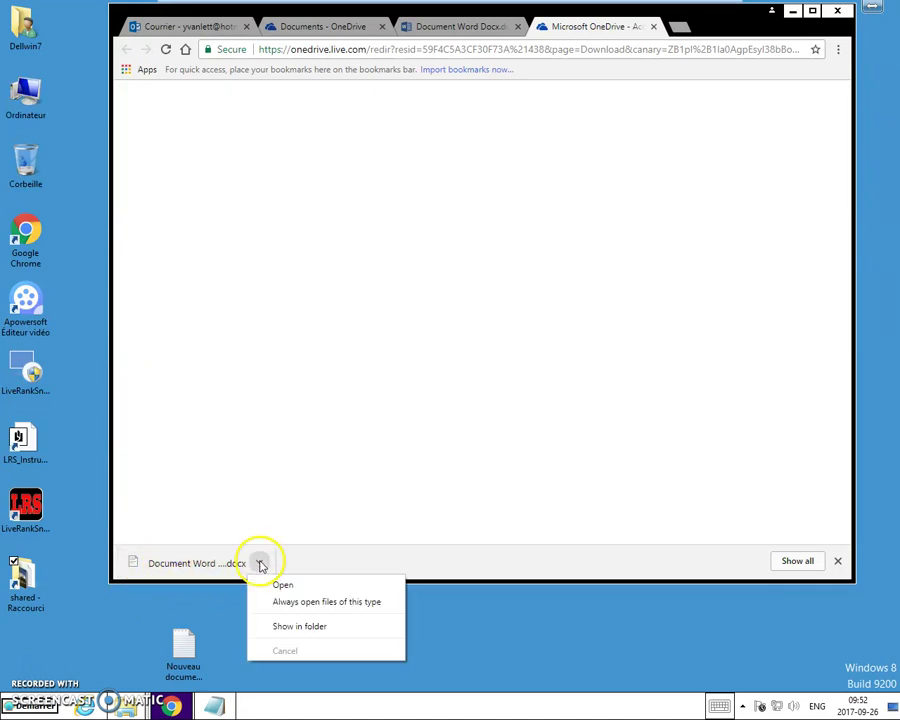
click(283, 587)
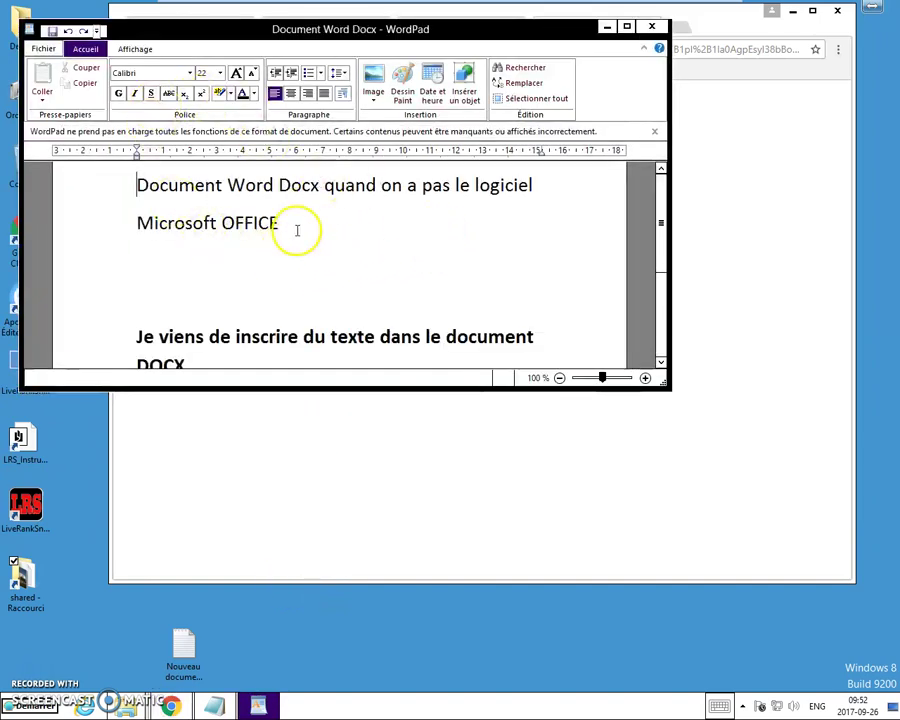
scroll(297, 231, down, 4)
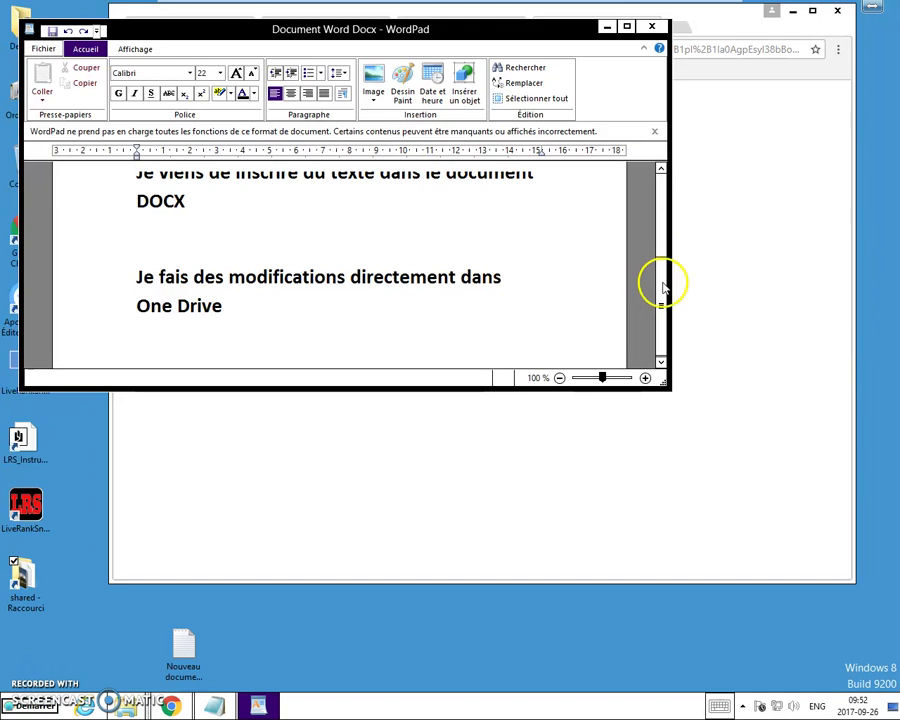
scroll(573, 300, up, 4)
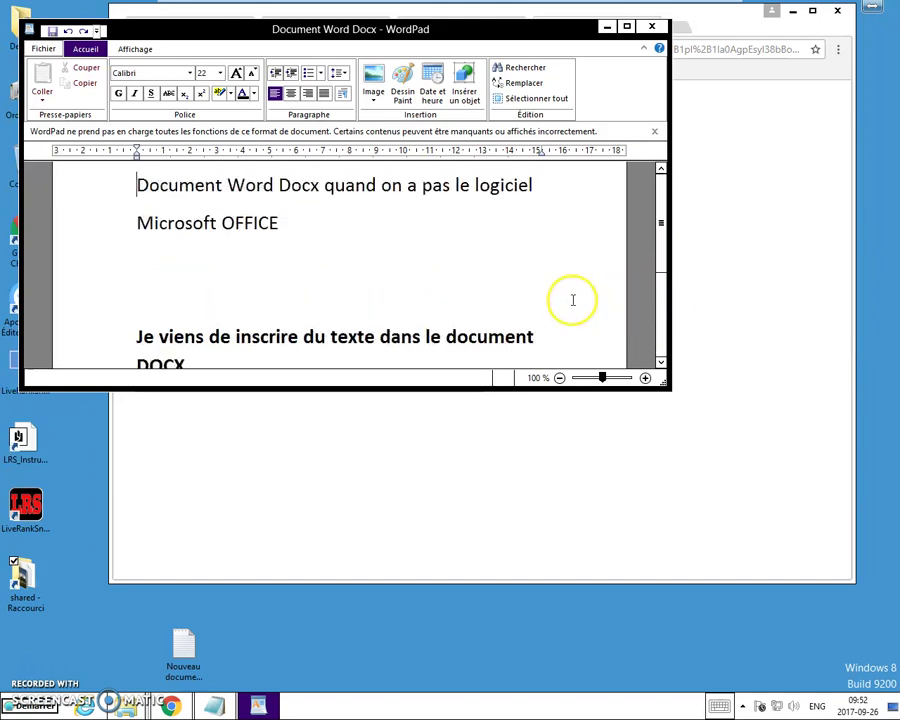
drag(665, 385, 706, 513)
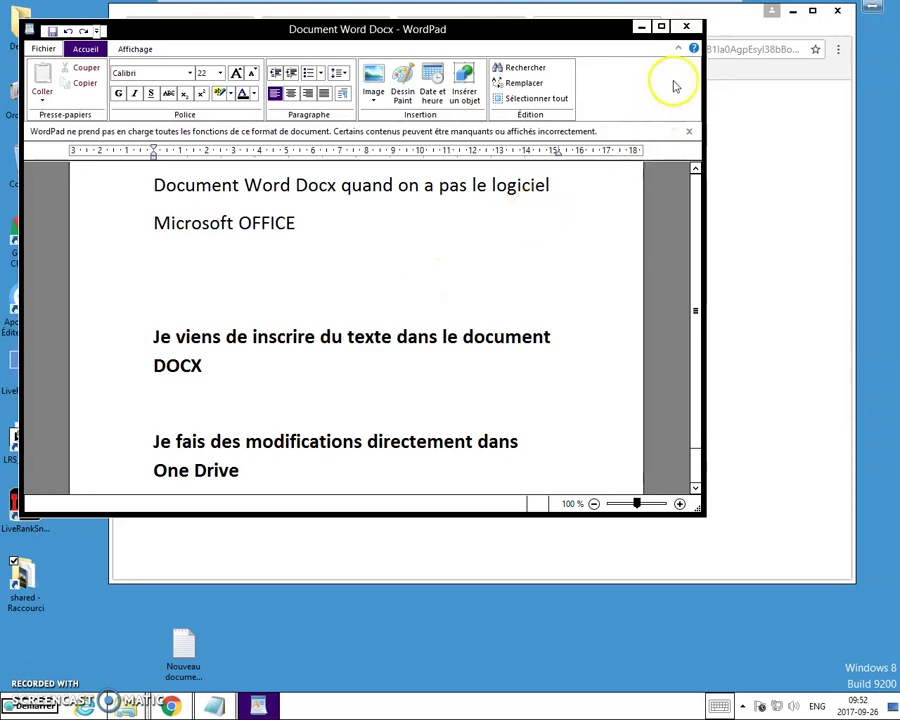
click(686, 26)
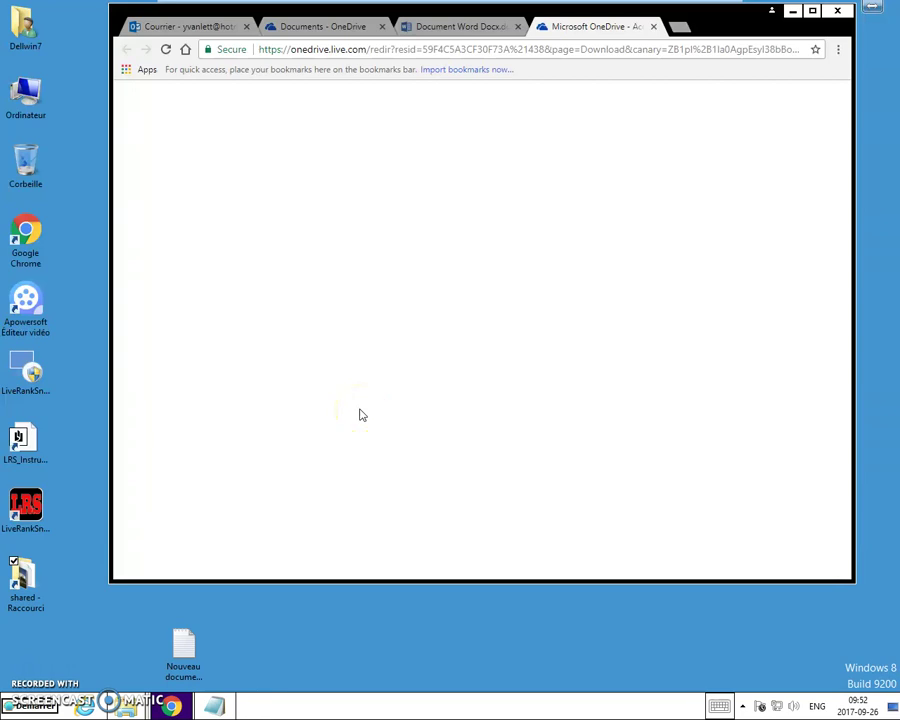
Minimize Chrome and the Windows 8 virtual machine to return to the host computer's desktop
click(792, 11)
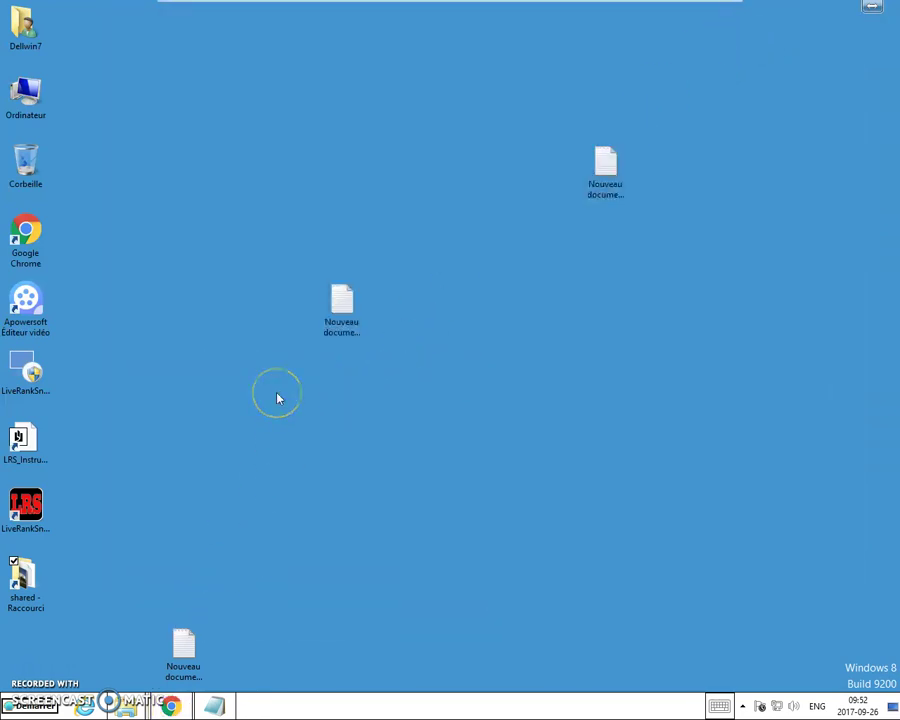
click(84, 702)
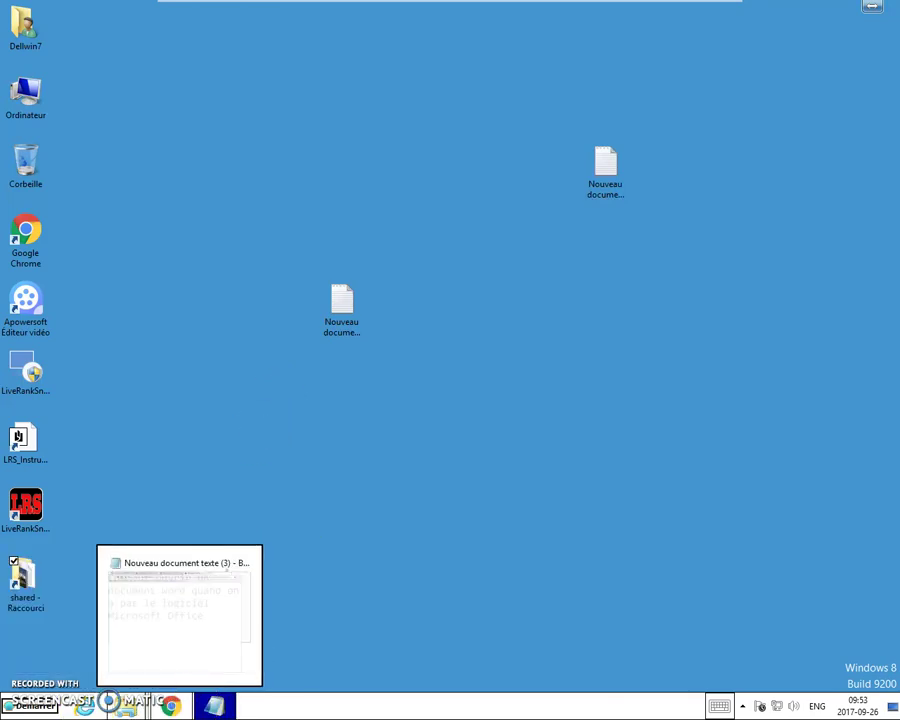
mouse_move(540, 4)
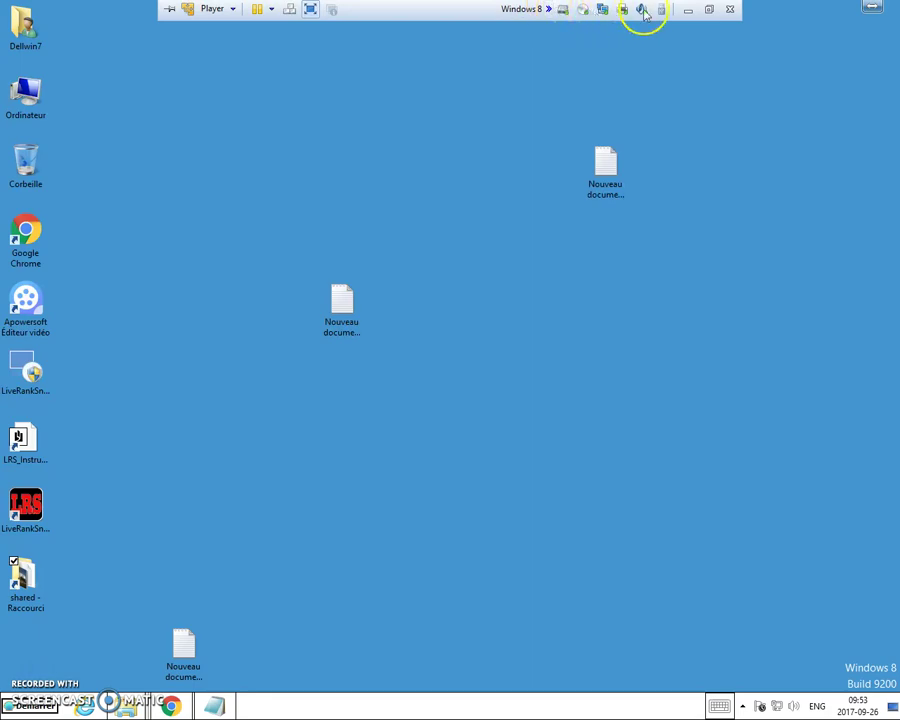
click(689, 9)
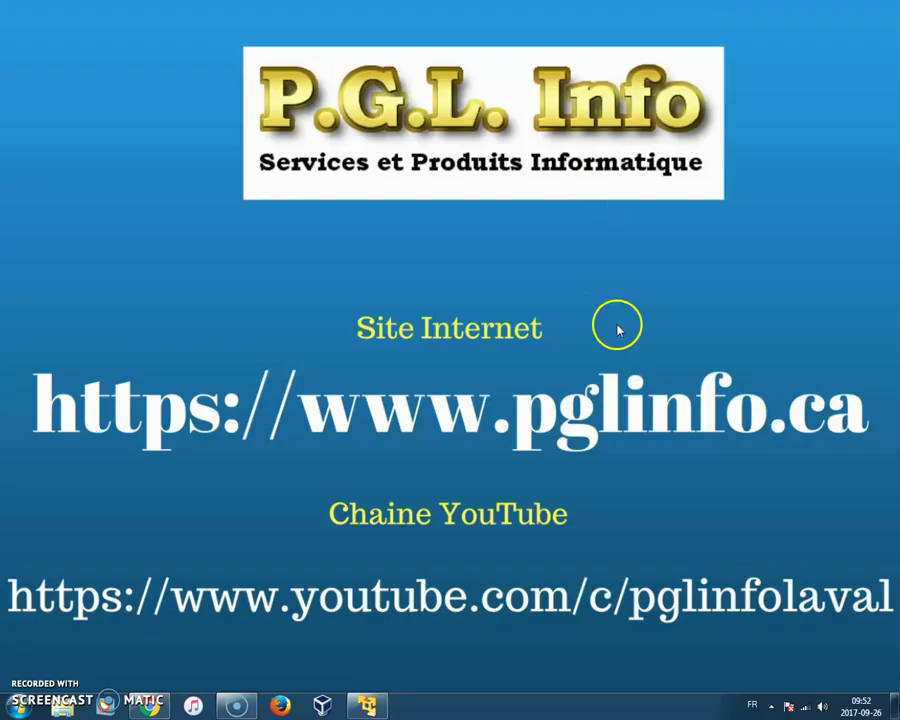